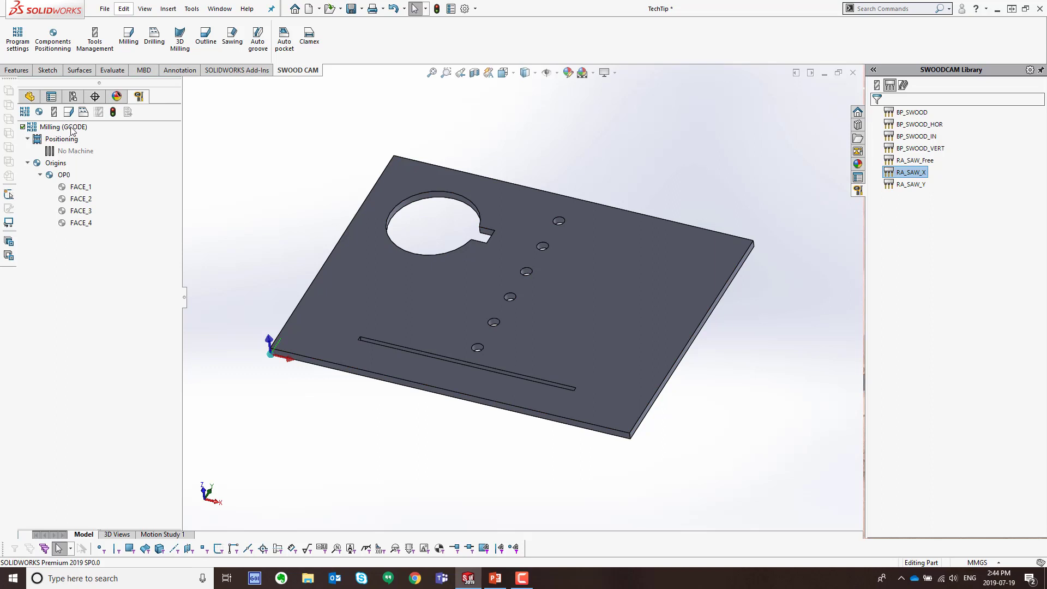
Add the Finishing Cutter Ø16 from the Generic Cutter tools to the milling program
click(28, 139)
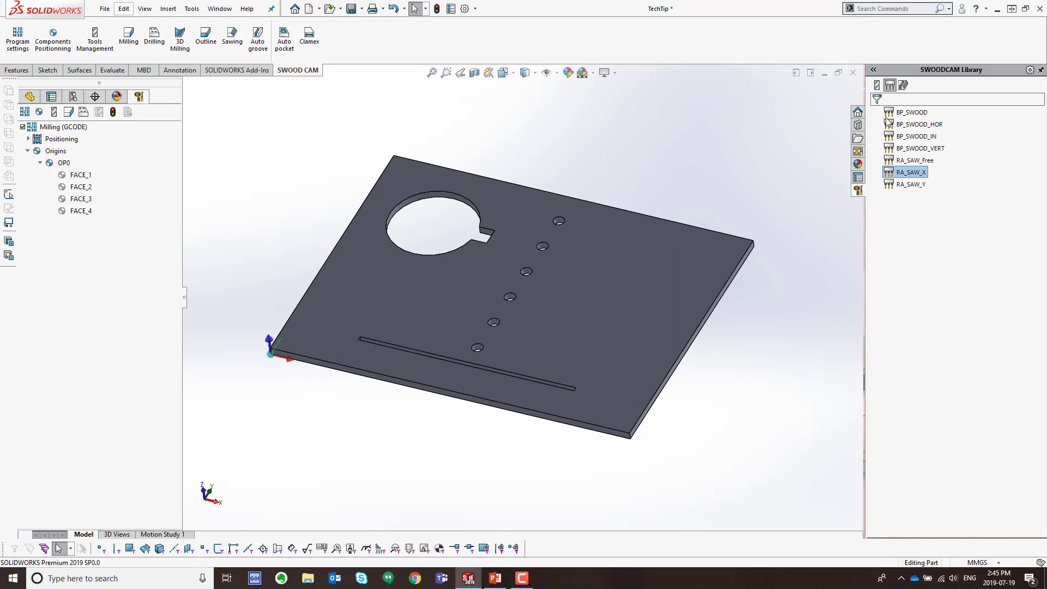
click(877, 85)
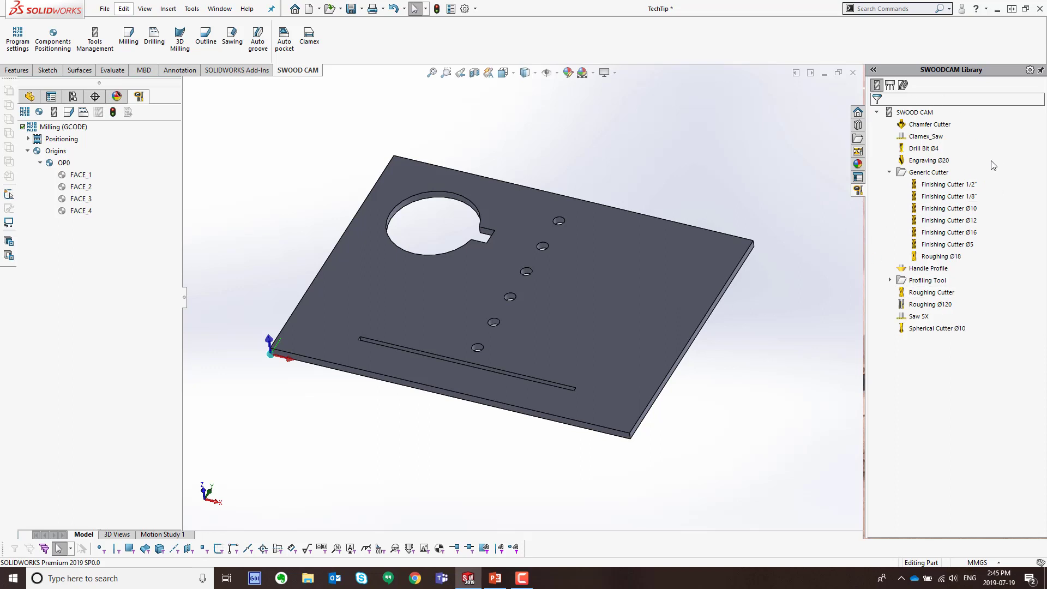
click(945, 233)
drag(113, 254, 113, 255)
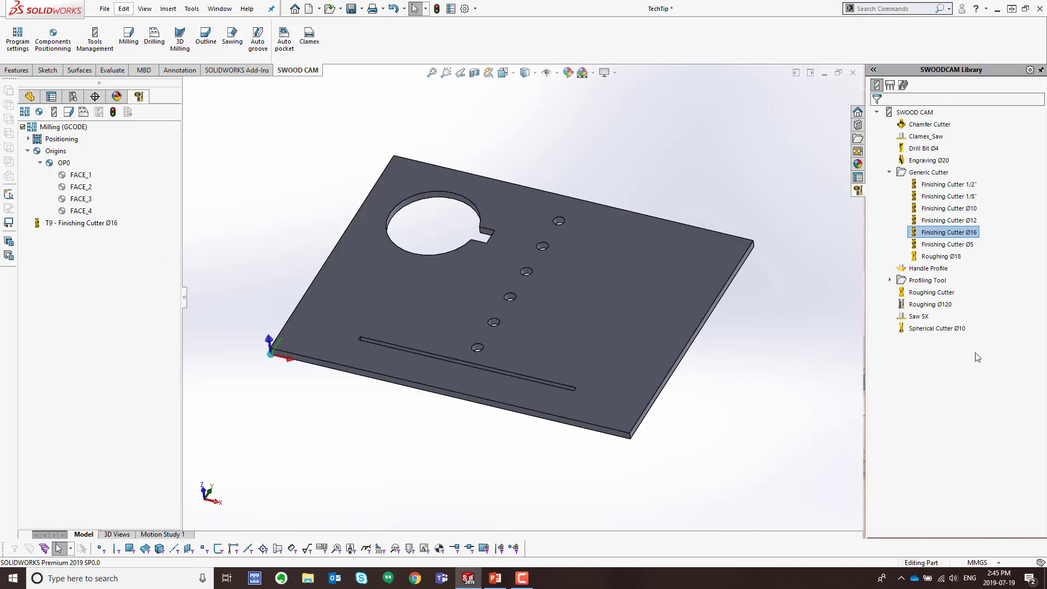
Add the BP_SWOOD and RA_SAW_X aggregates from the library to the milling program
click(892, 86)
drag(911, 113, 129, 257)
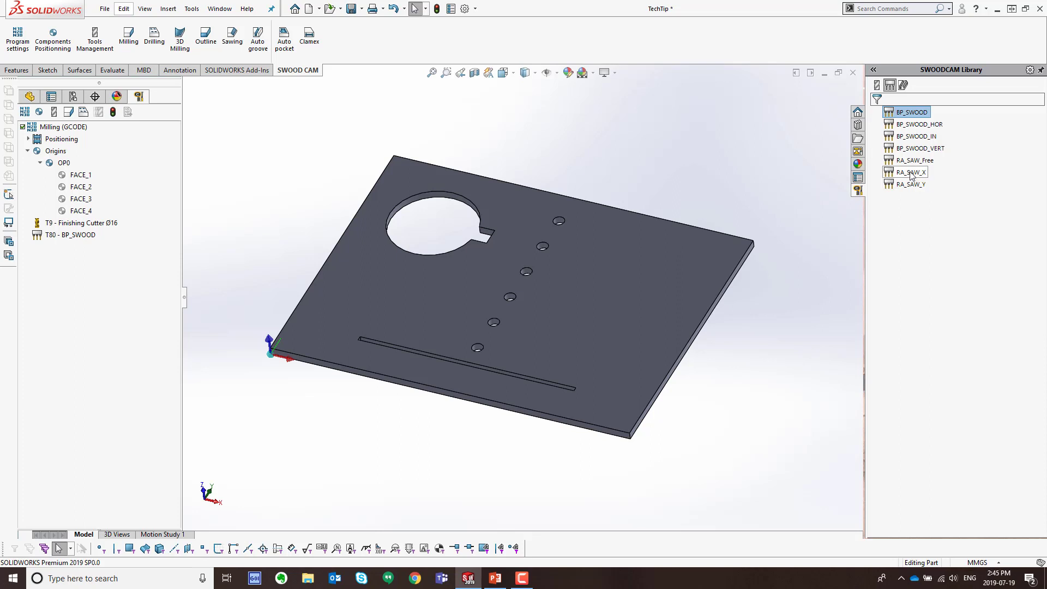
drag(910, 174, 94, 274)
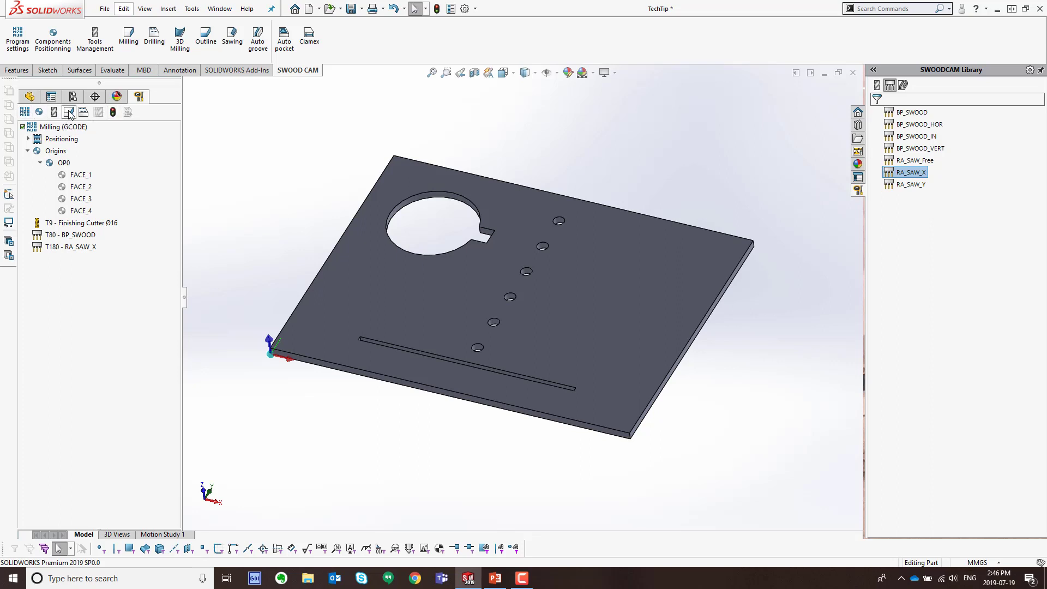
Create an Outline machining for the panel and add a Contour operation using the Finishing Cutter Ø16
click(68, 112)
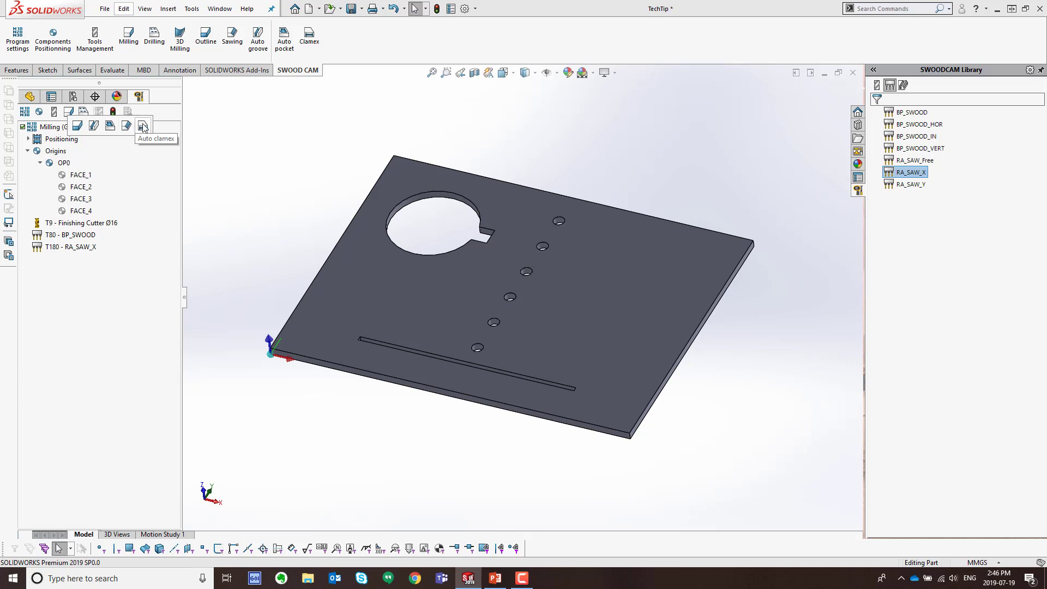
click(78, 127)
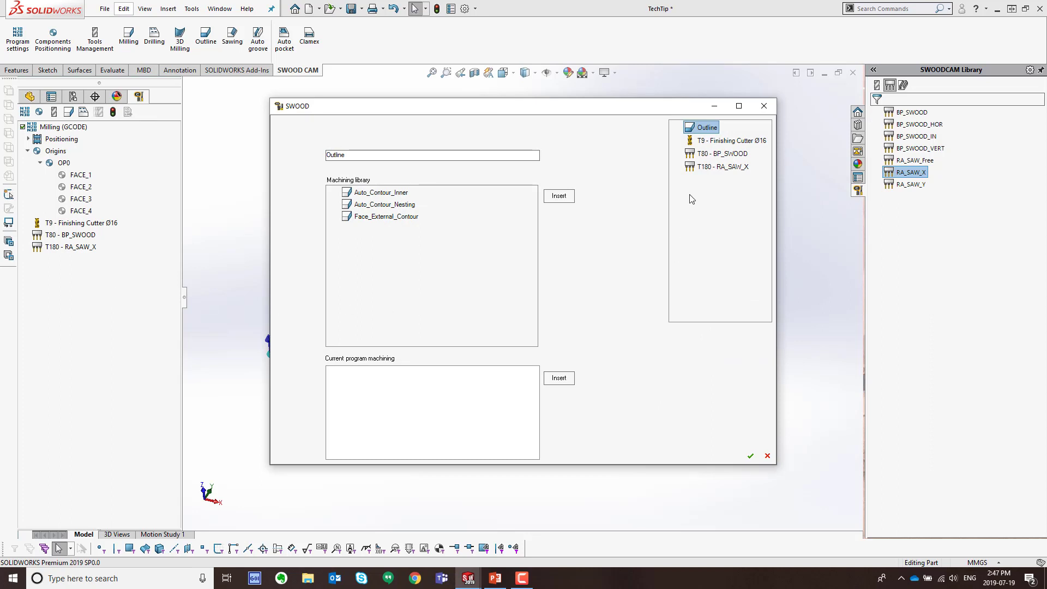
click(703, 143)
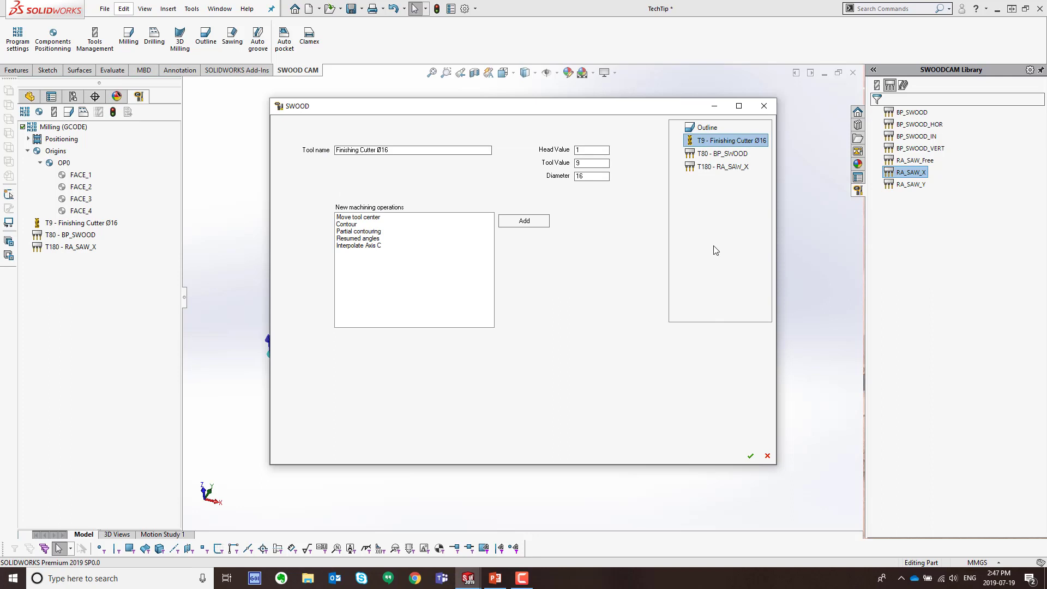
click(344, 225)
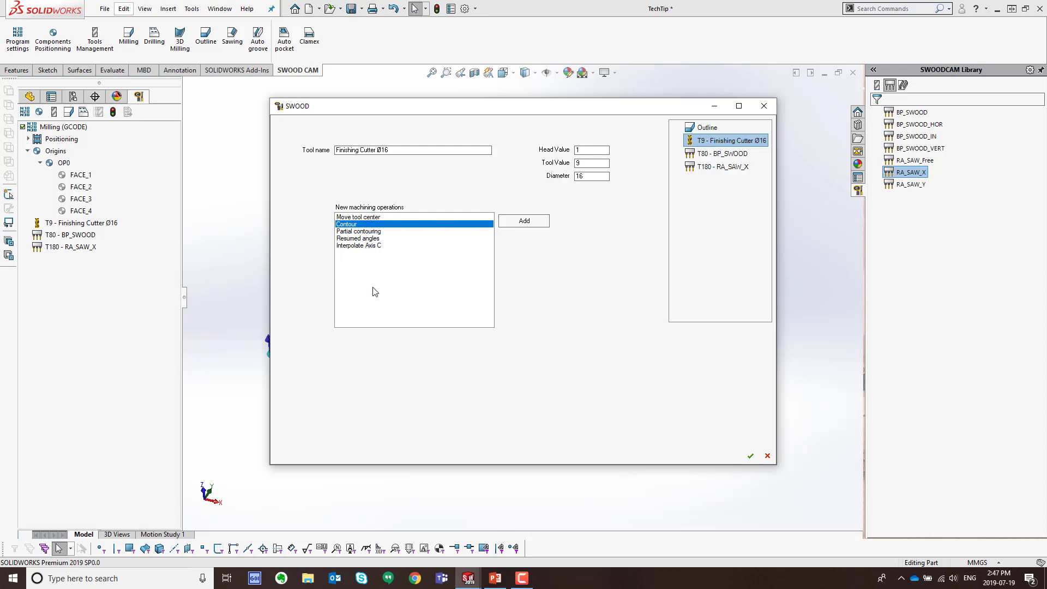
click(525, 222)
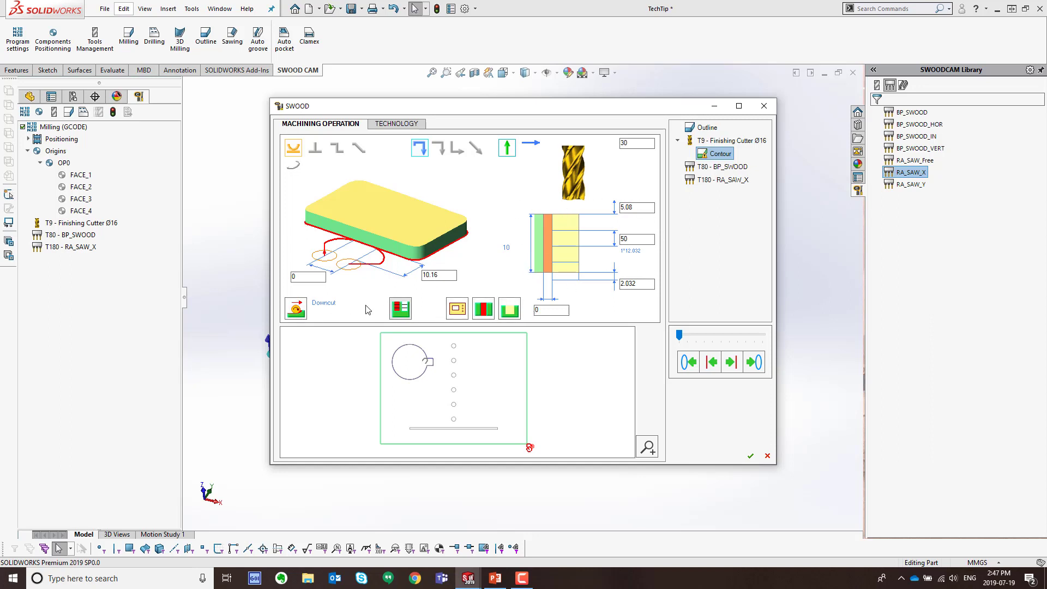
Move the outer contour's tool entry point to the panel's left edge, near the upper corner
click(296, 307)
drag(534, 448, 532, 349)
drag(380, 378, 381, 330)
click(379, 349)
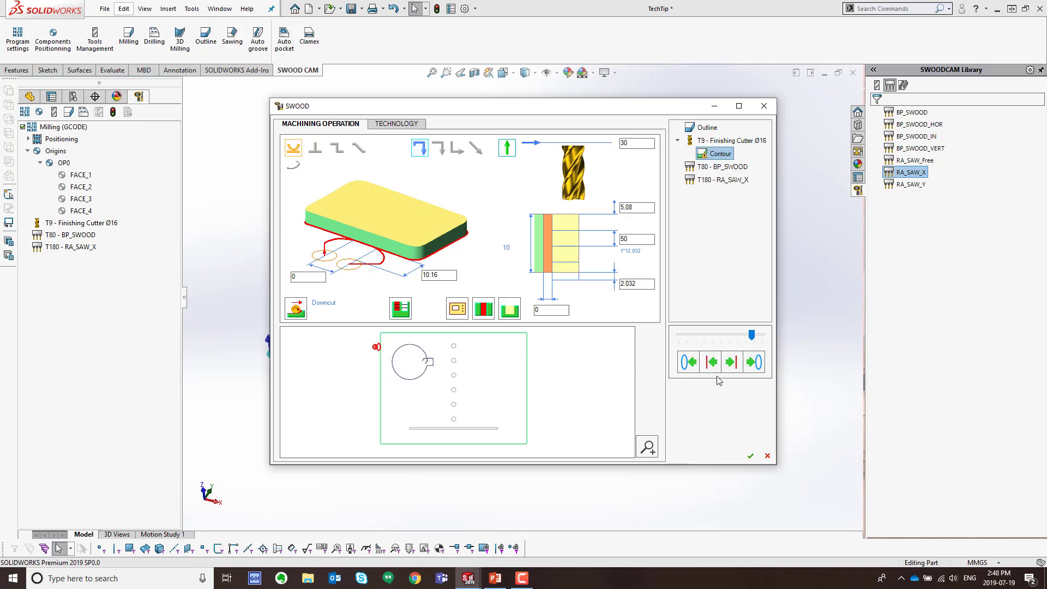
Step through the machined contours to inspect the inner cutout and outer profile toolpaths
click(754, 363)
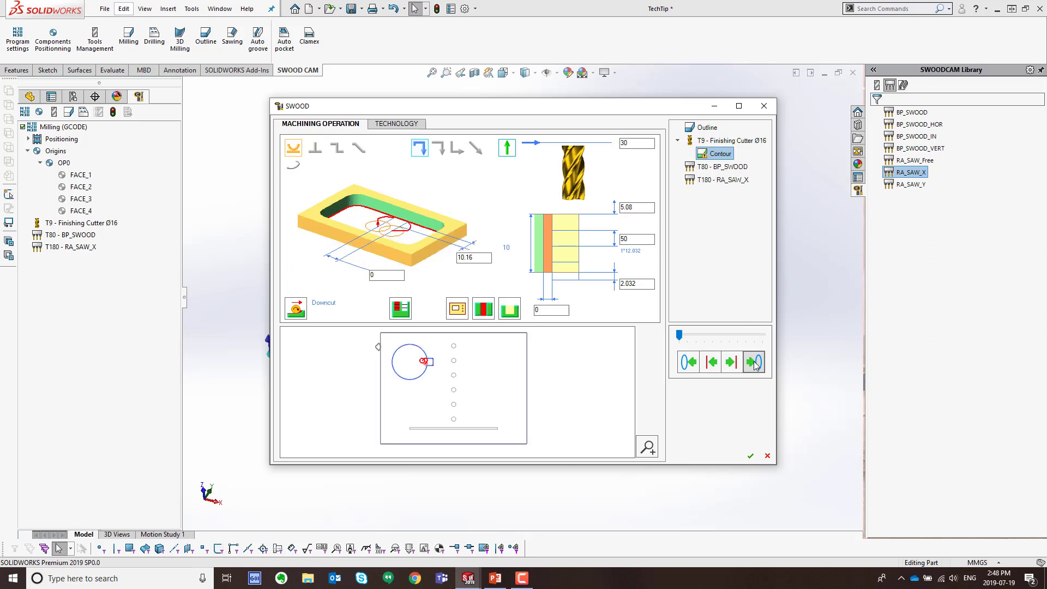
click(755, 363)
click(754, 363)
click(754, 363)
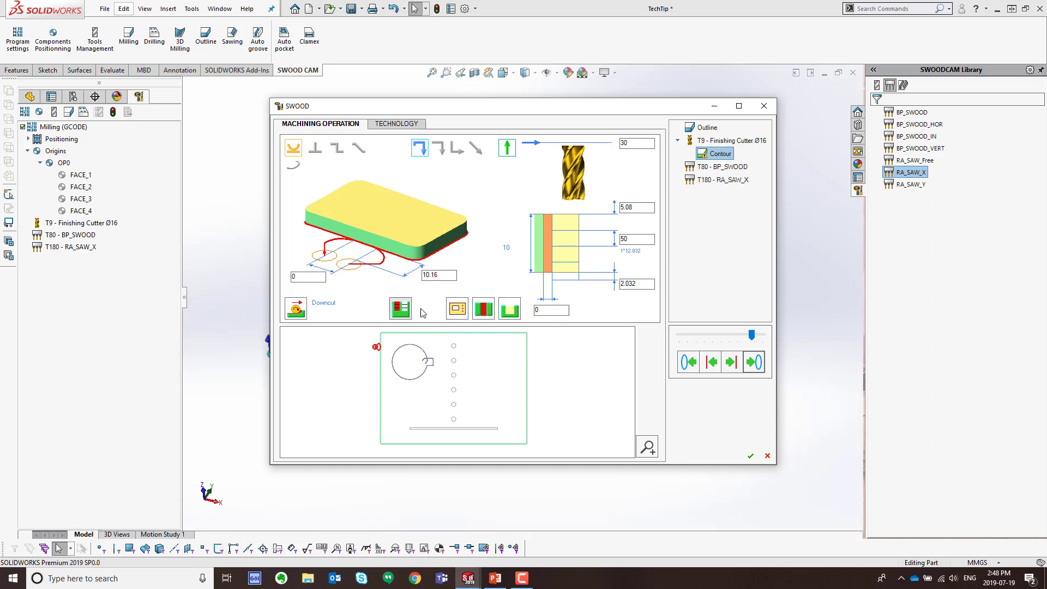
Restrict the Contour operation to the outer profile only, excluding the inner contours, and accept the Outline machining
click(449, 314)
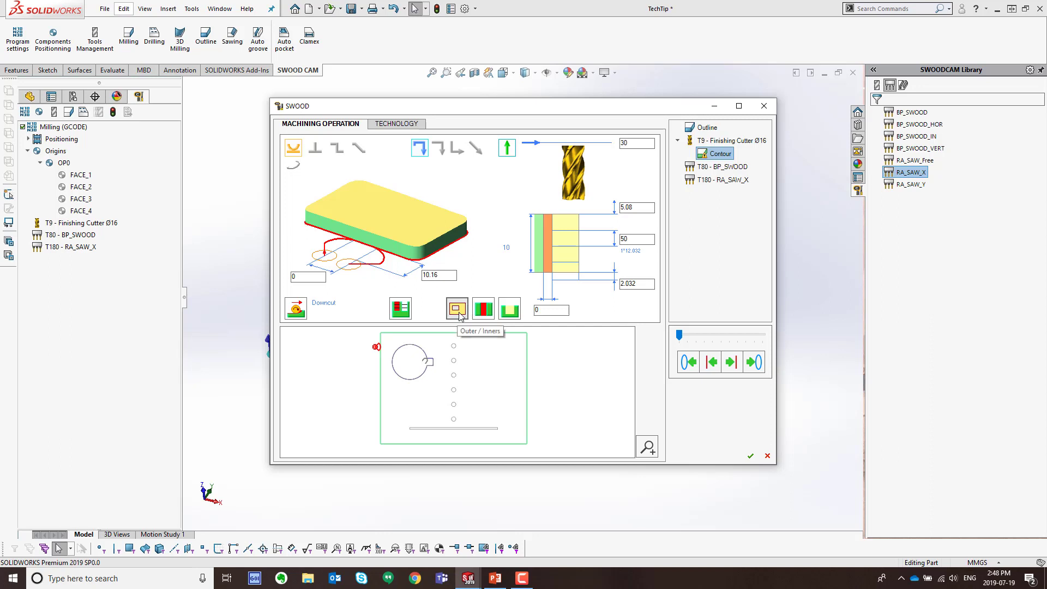
click(459, 311)
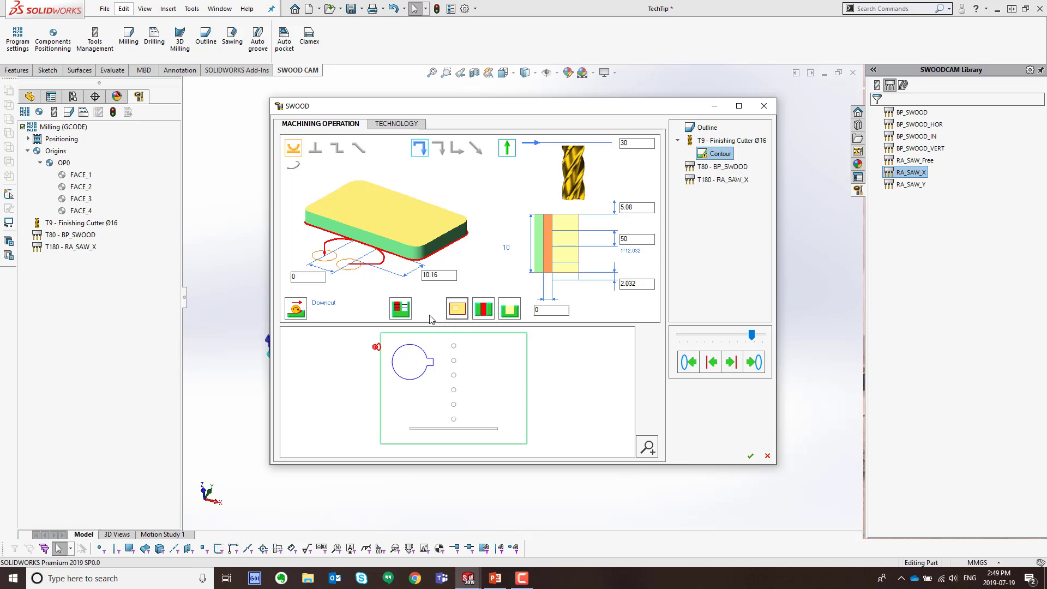
click(459, 311)
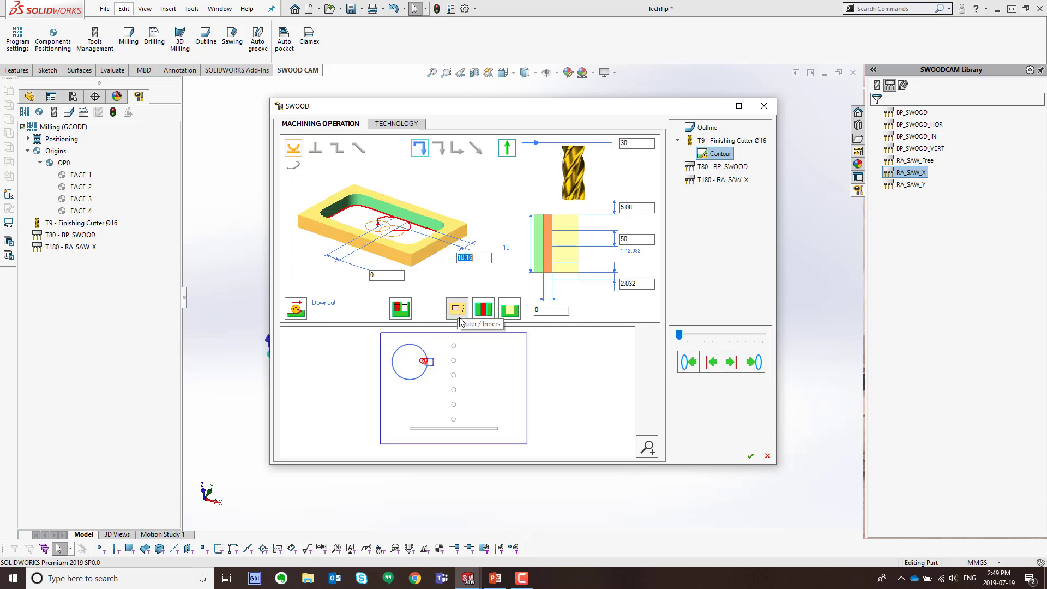
click(461, 316)
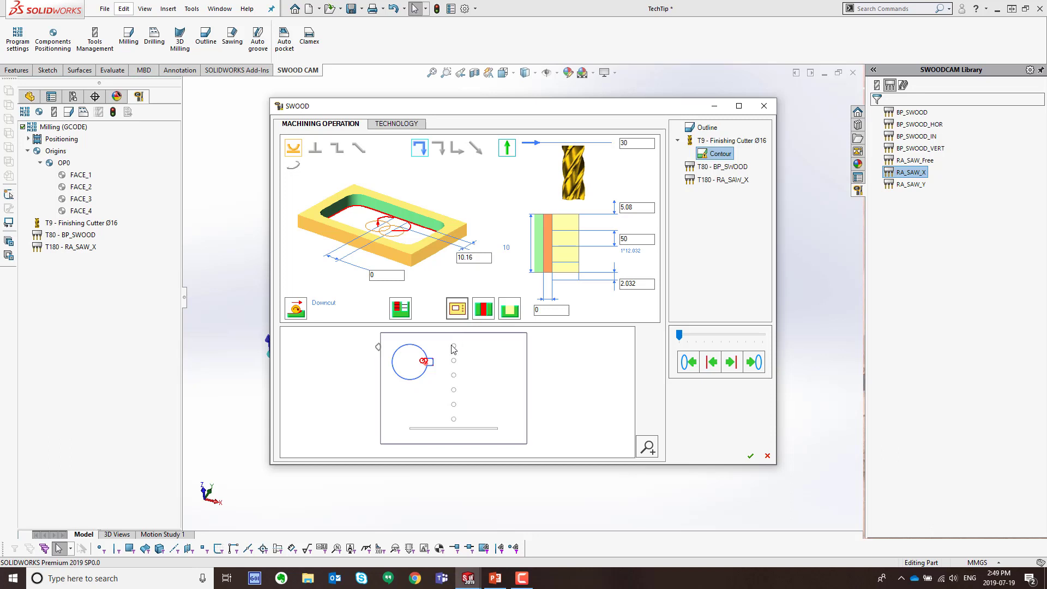
click(461, 315)
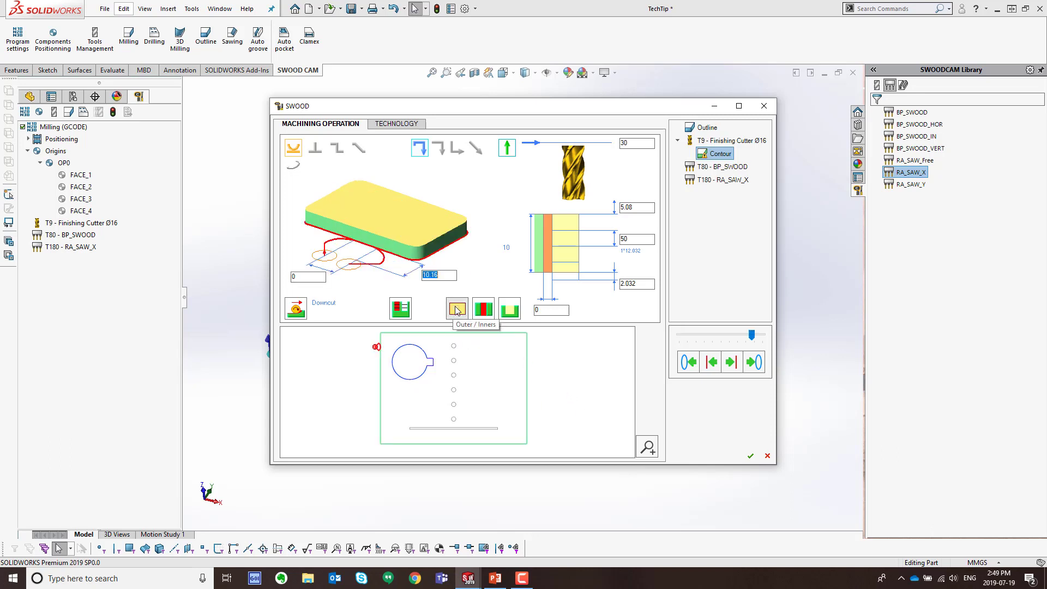
scroll(619, 426, up, 3)
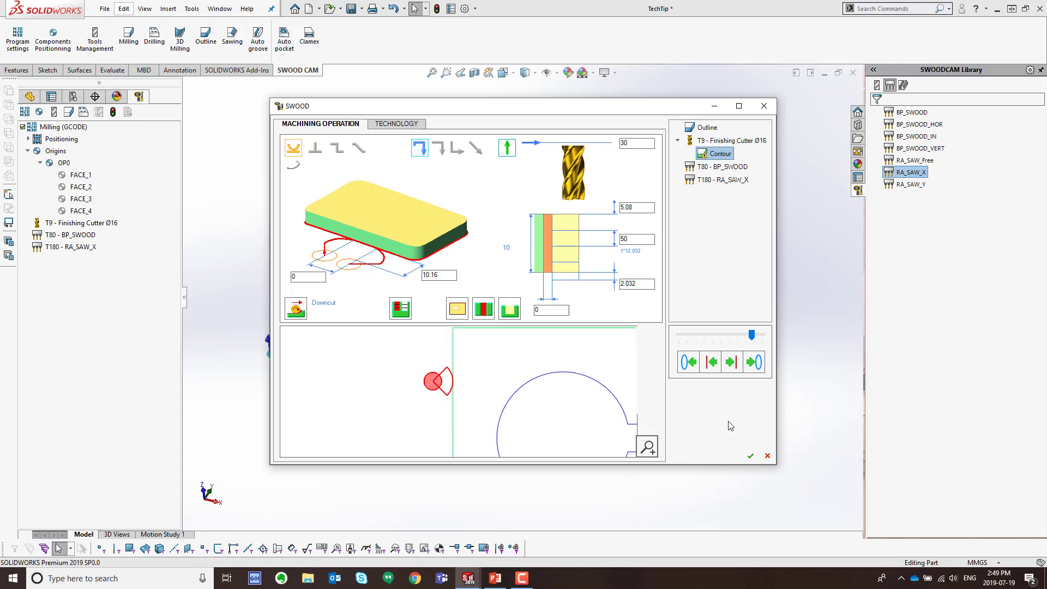
click(751, 456)
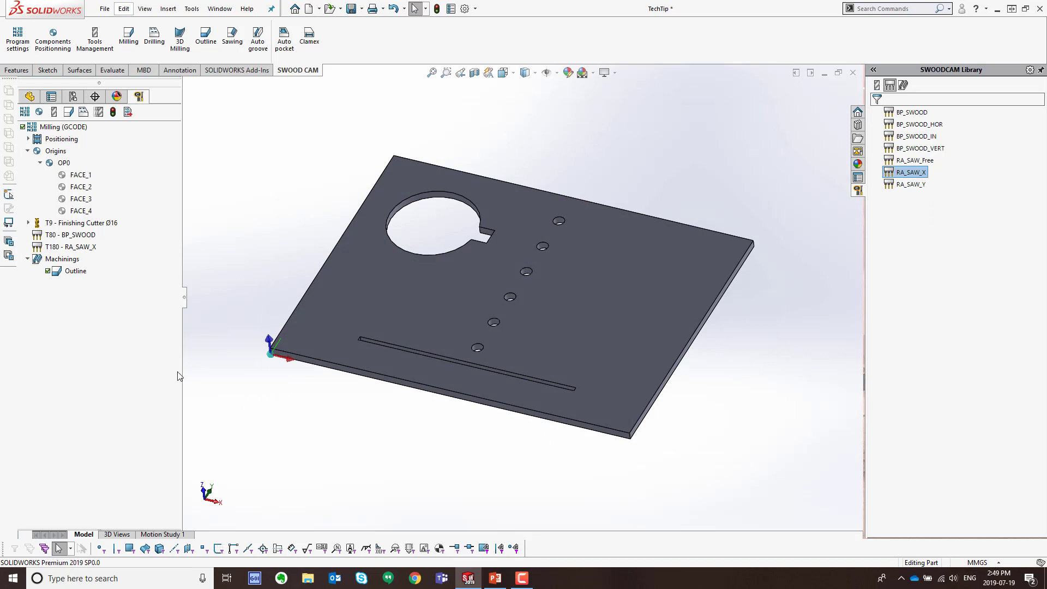
Simulate the Outline machining, watch the cutter travel around the panel, and stop the simulation
click(74, 274)
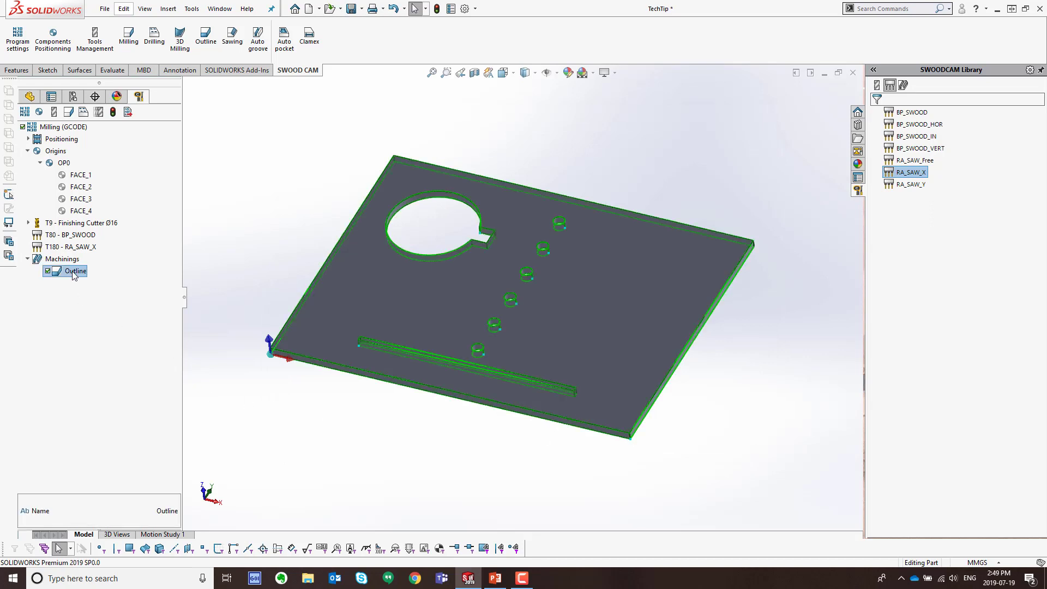
right_click(69, 273)
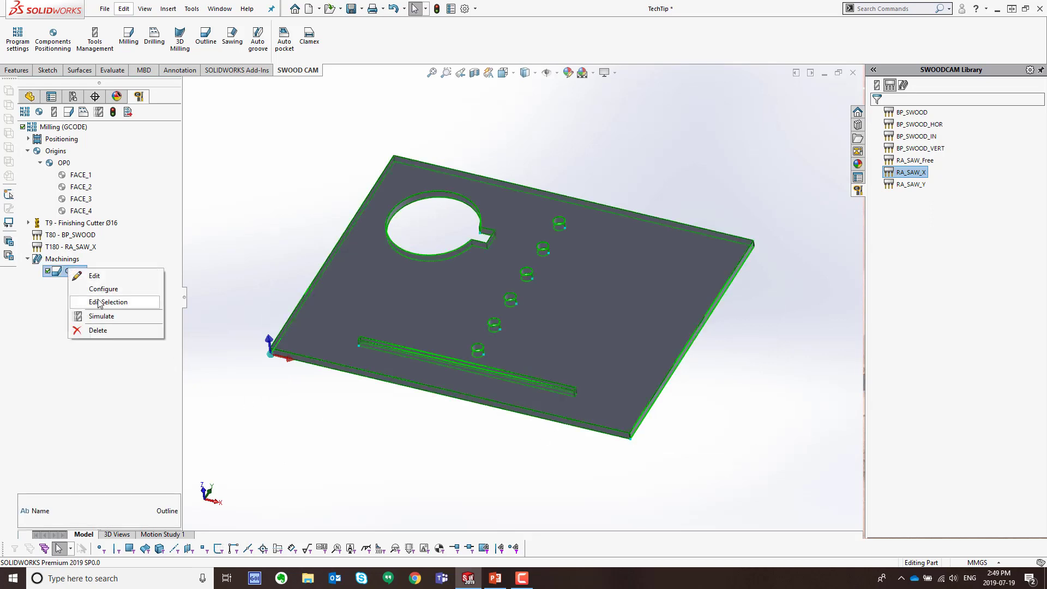
click(101, 317)
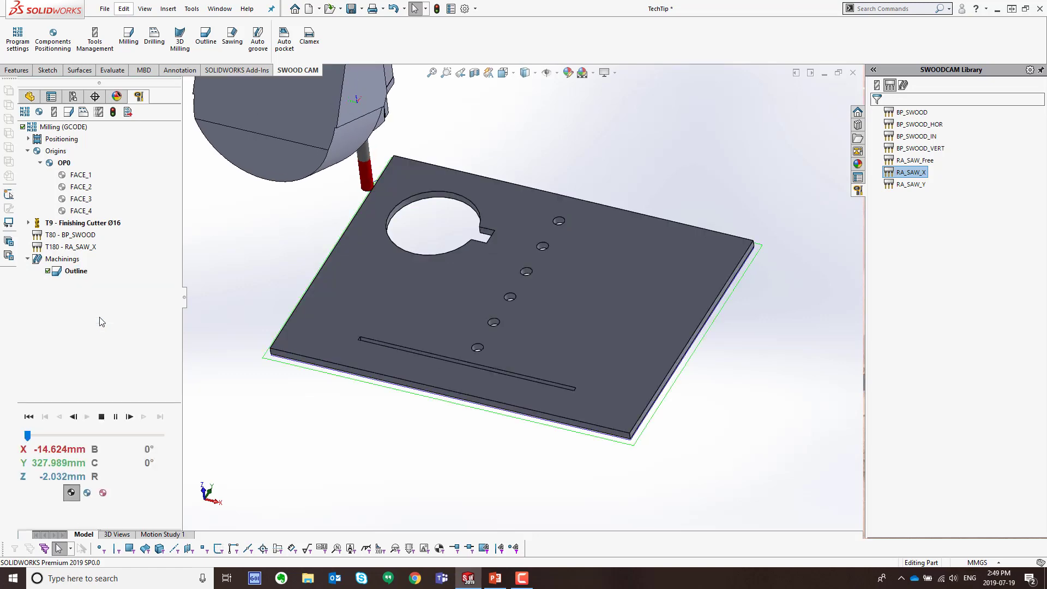
middle_drag(524, 403, 351, 430)
middle_drag(526, 421, 549, 462)
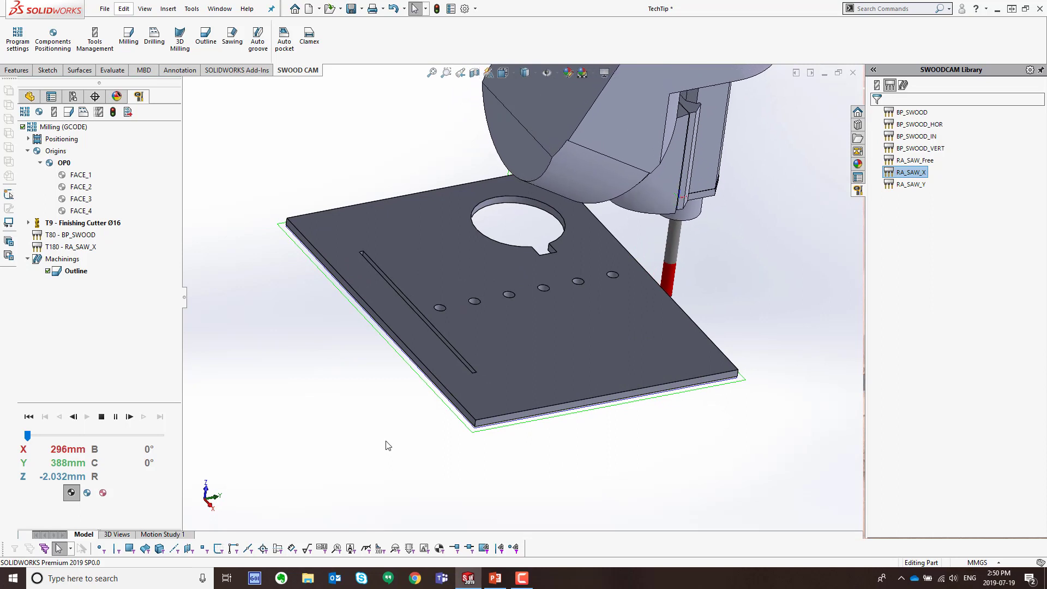
click(101, 416)
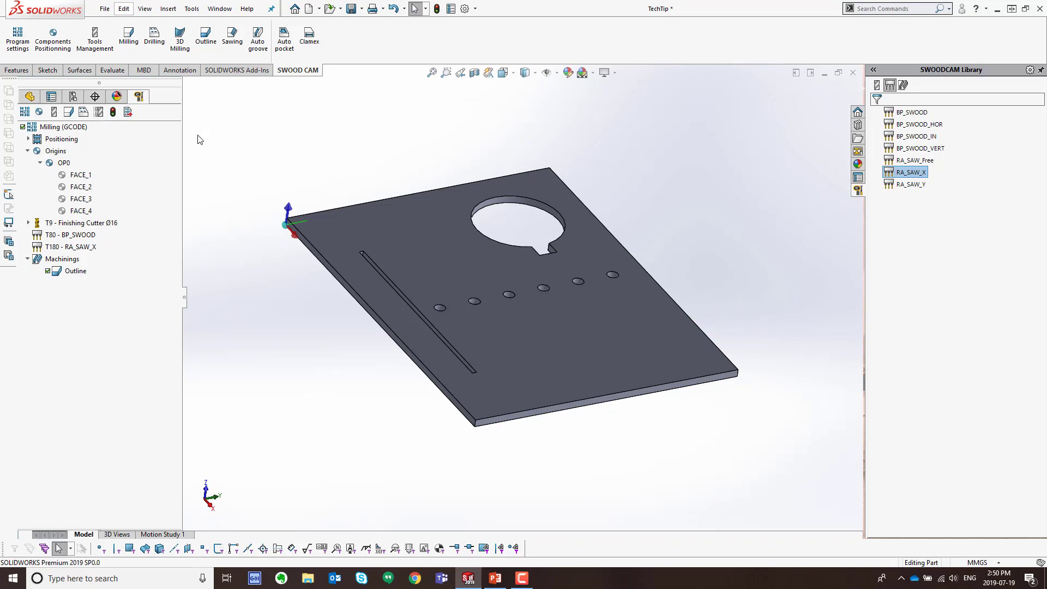
Start a Profile machining on the circular cutout's inner face, extending the selection in both directions to include the notch faces
middle_drag(269, 367, 403, 251)
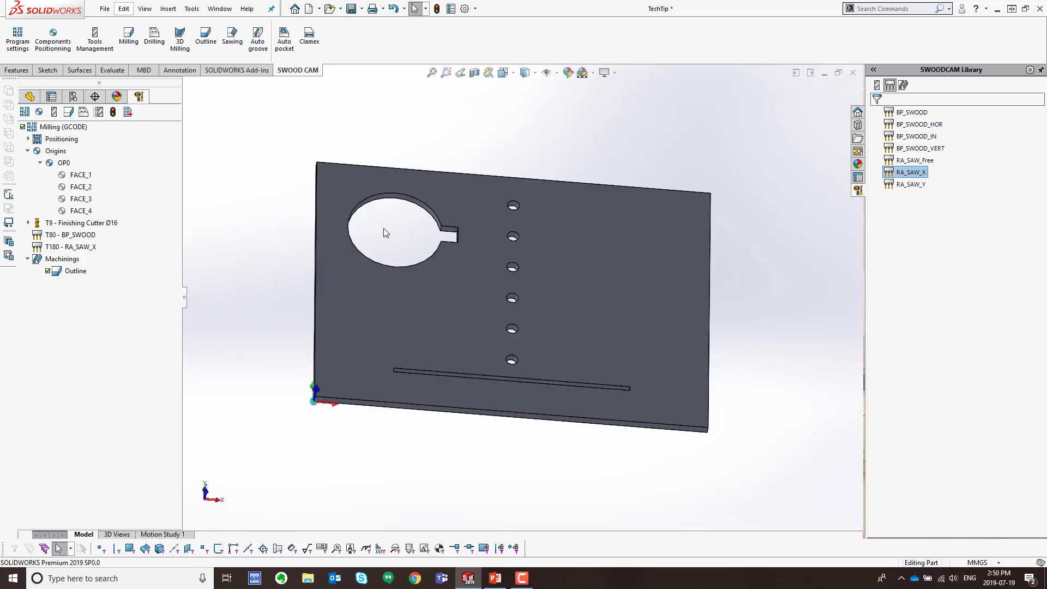
key(ctrl+7)
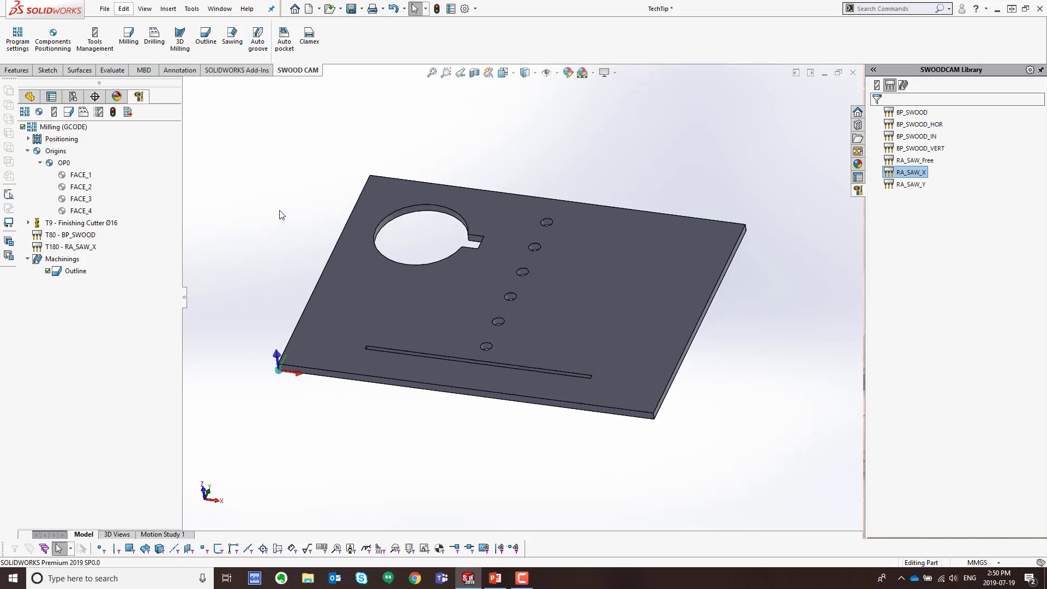
scroll(294, 201, down, 1)
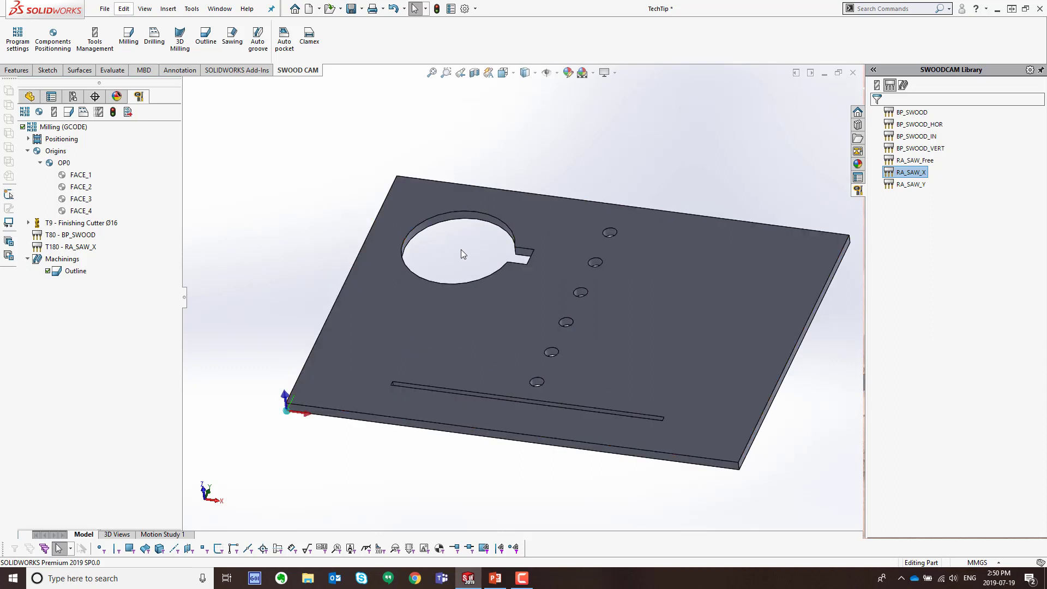
click(453, 215)
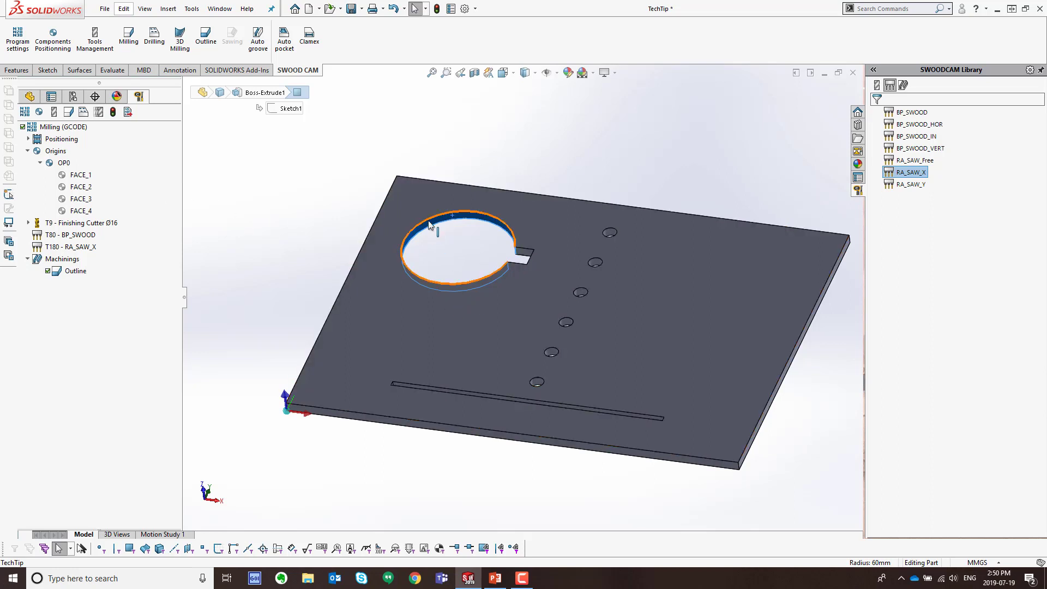
click(70, 113)
drag(504, 239, 326, 195)
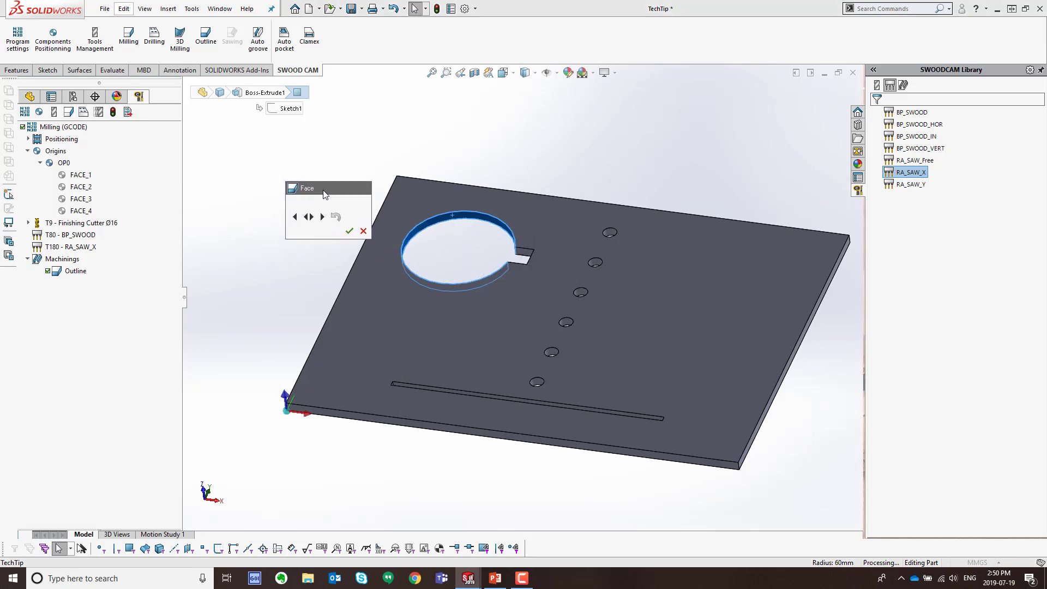
click(309, 217)
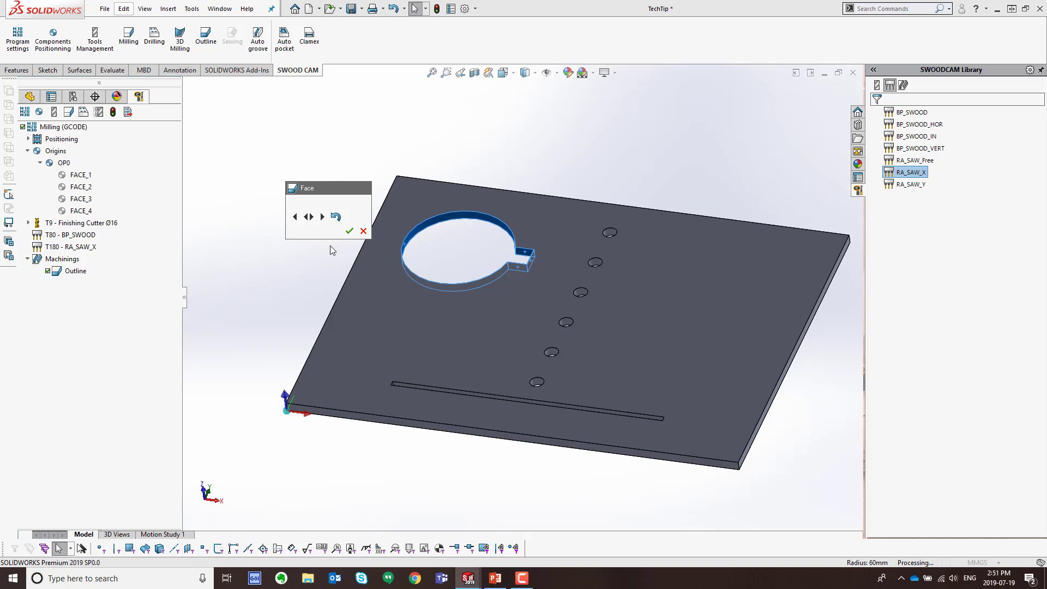
click(349, 231)
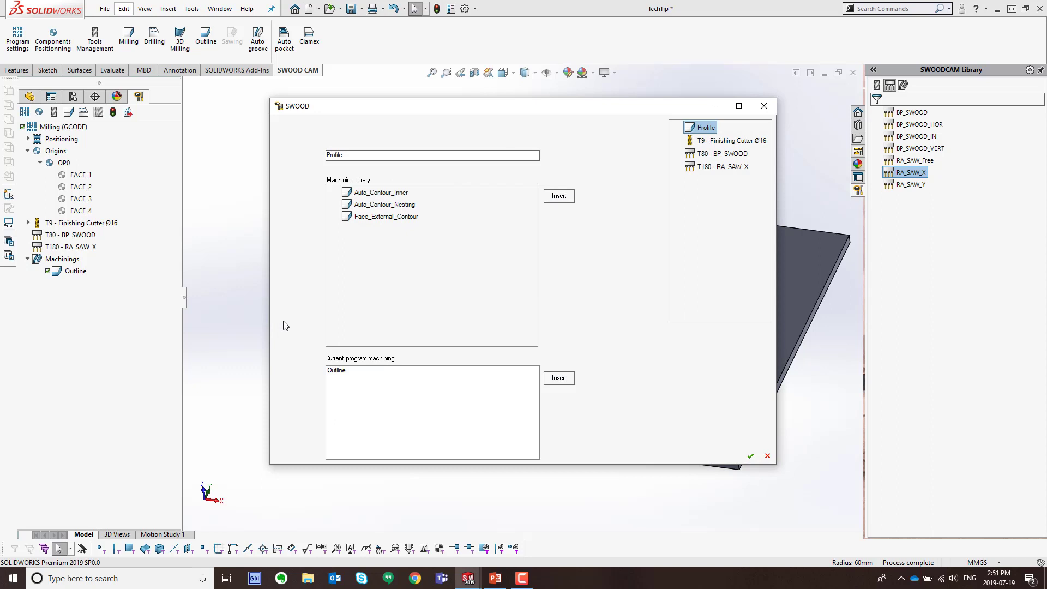
Add a Pocket milling operation to the cutout's Profile machining using the Finishing Cutter Ø16
click(720, 143)
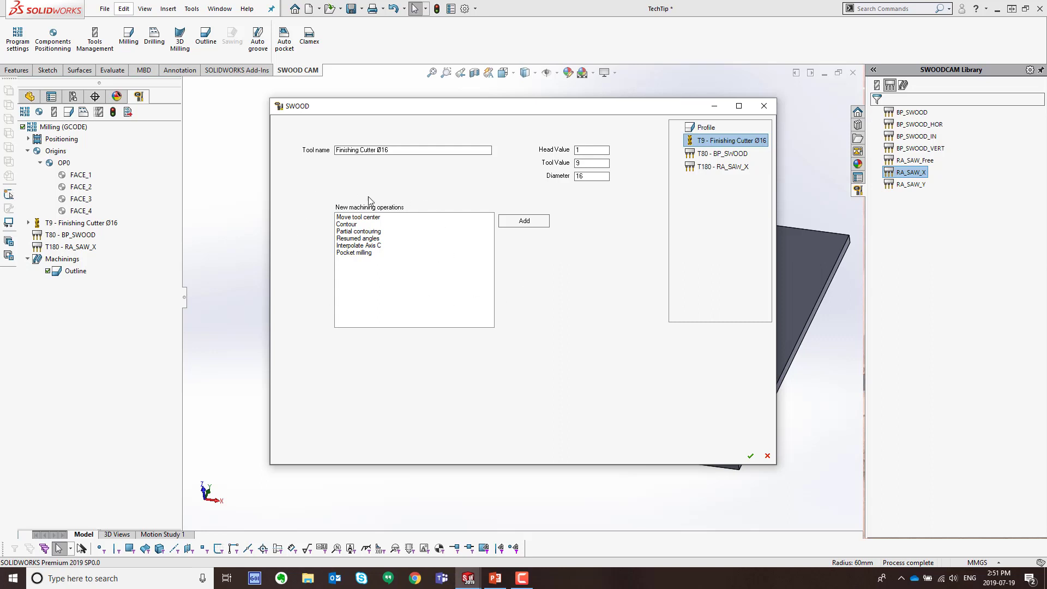
click(354, 254)
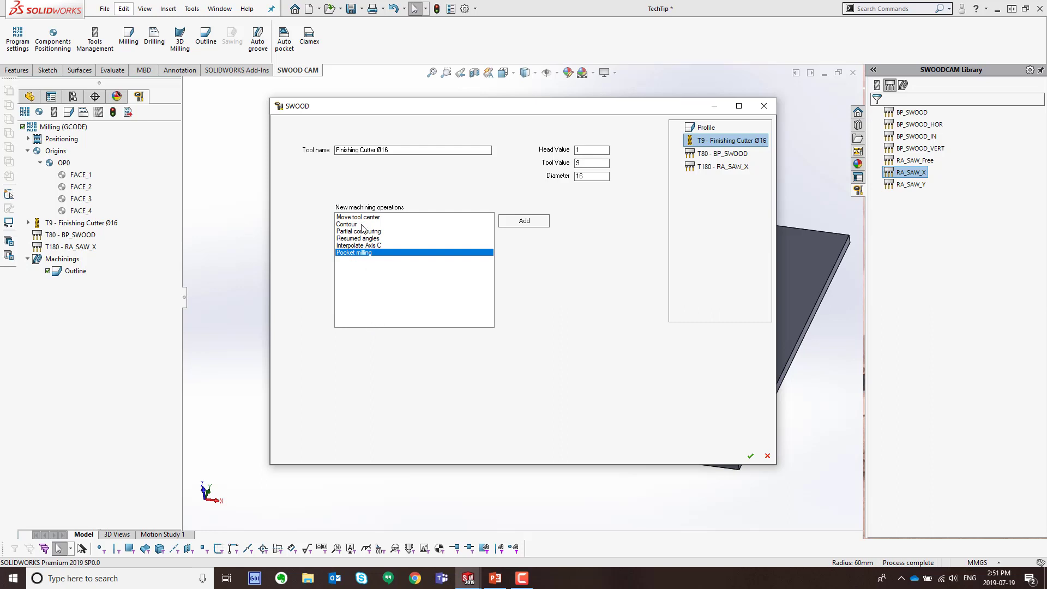
click(536, 223)
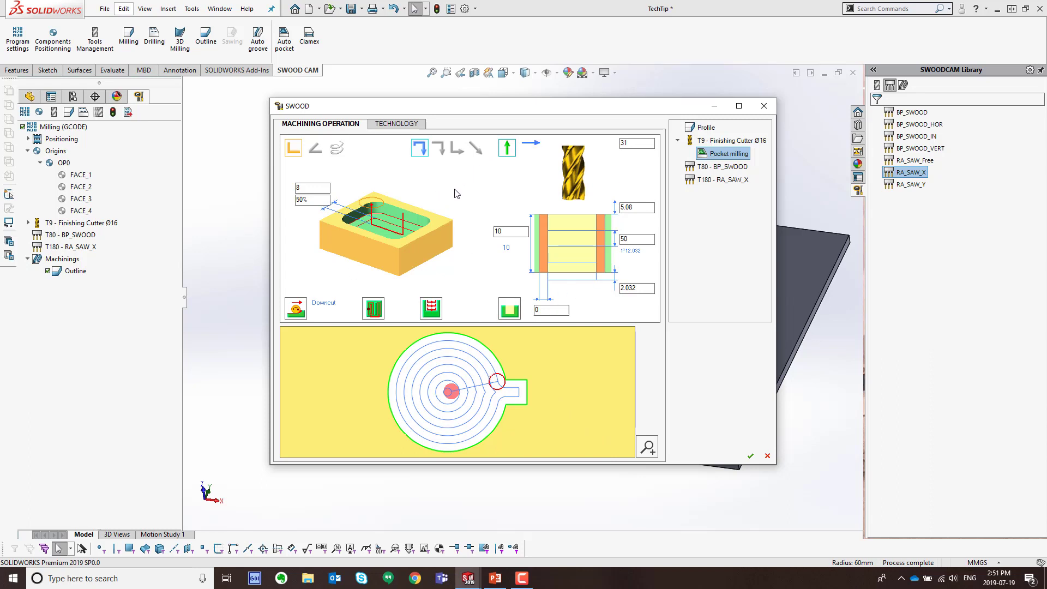
Give the Pocket milling a helical entry, place its contour start point on the circle's upper-left arc, and accept the Profile machining
click(338, 148)
click(421, 347)
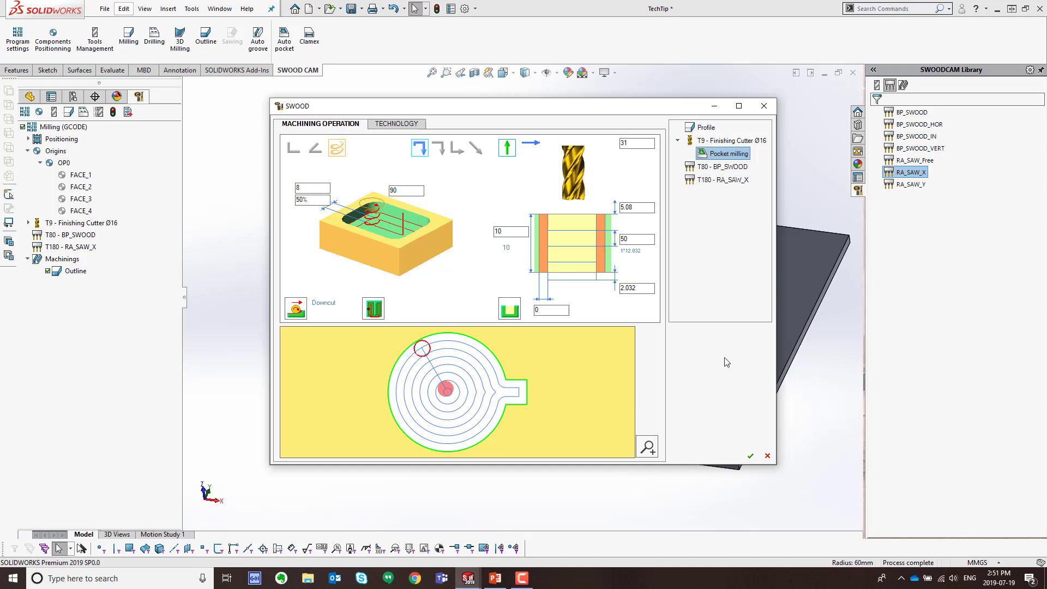
click(750, 456)
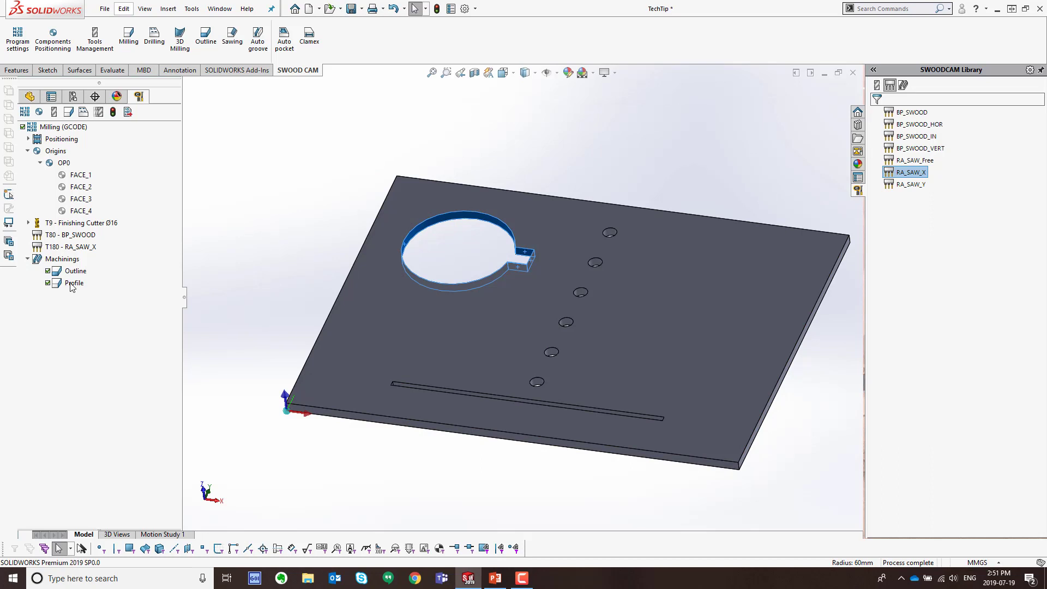
Simulate the Pocket milling Profile operation of the Finishing Cutter Ø16 and inspect the cutter's path in the circular cutout
click(27, 222)
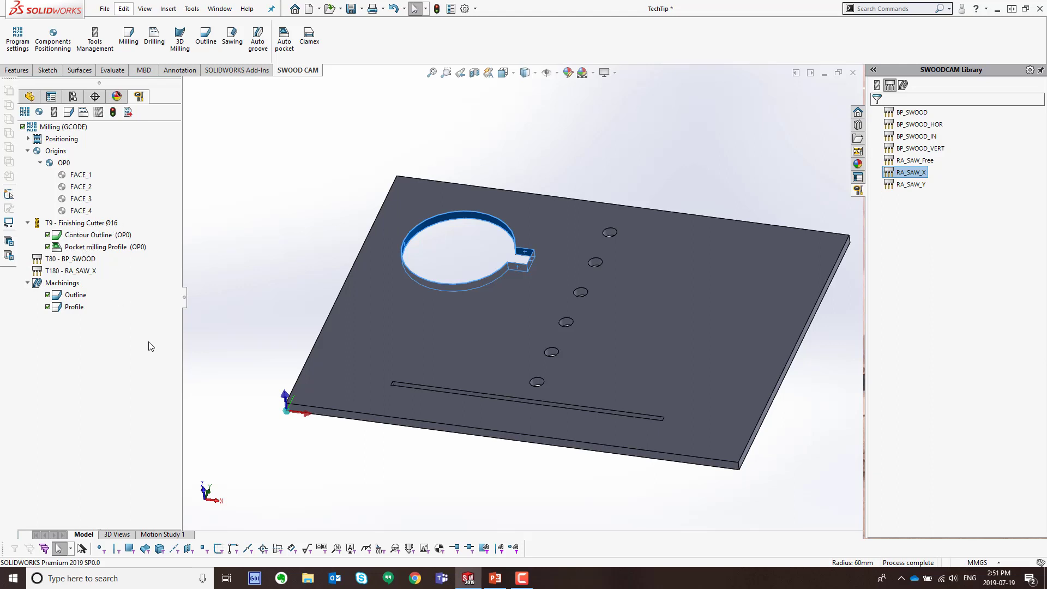
right_click(95, 250)
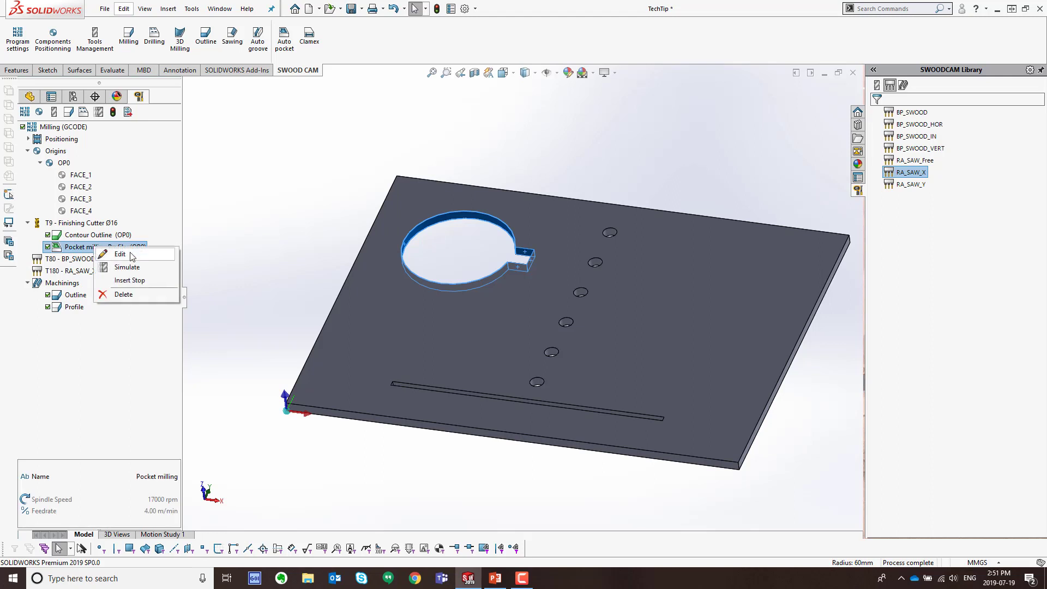
click(131, 268)
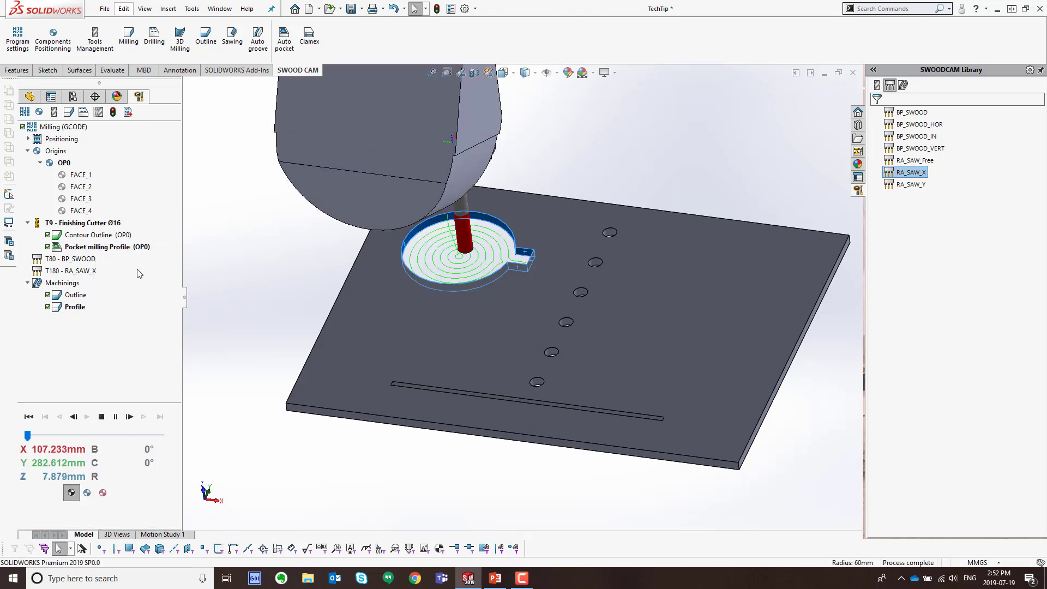
middle_drag(289, 338, 297, 299)
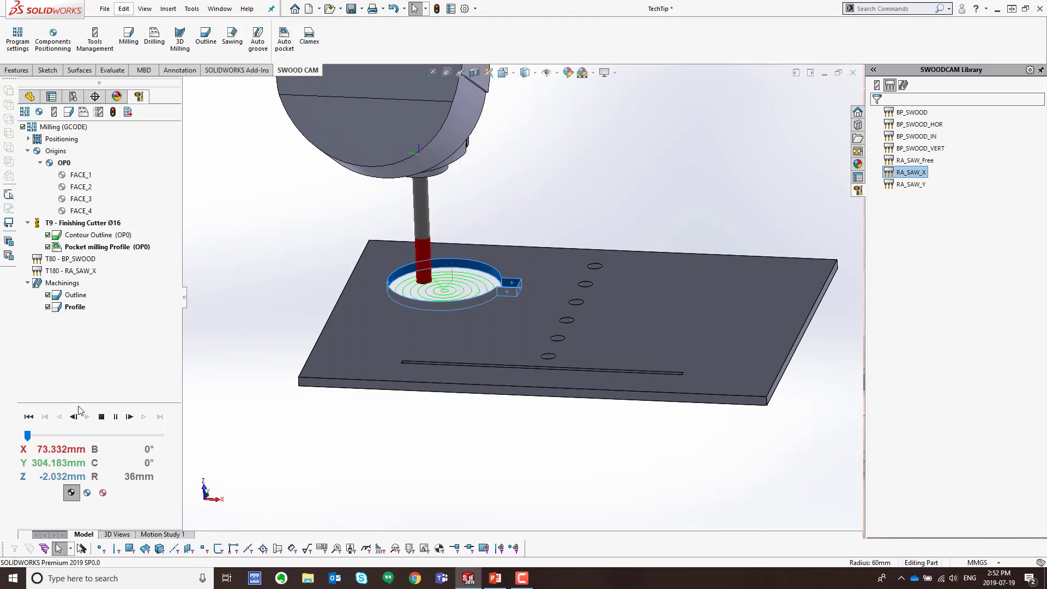
middle_drag(289, 262, 296, 302)
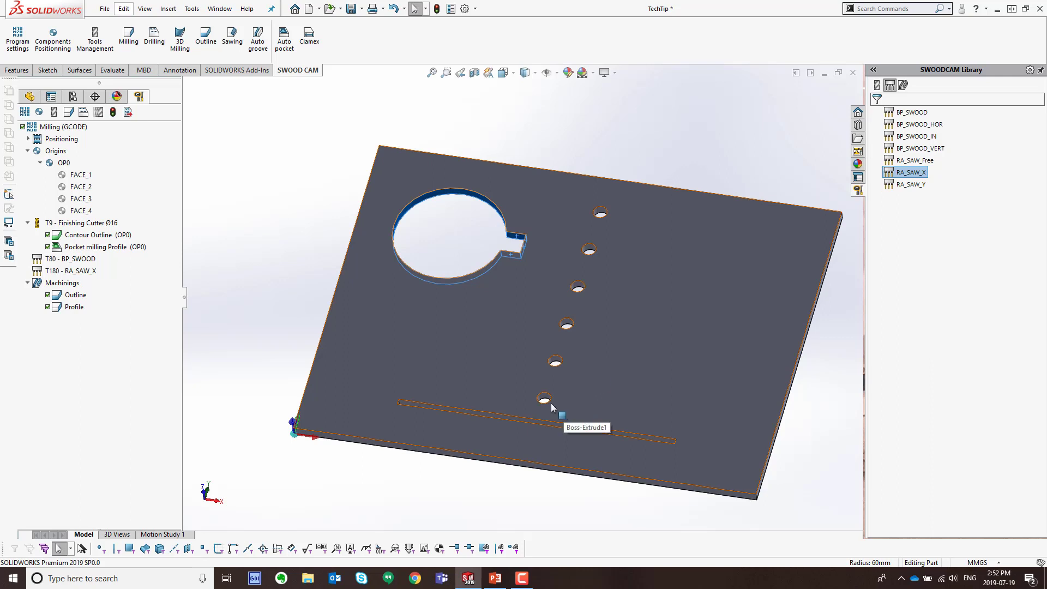
Create a Holes machining with a Drill operation using the T80 - BP_SWOOD aggregate, and simulate it
click(253, 228)
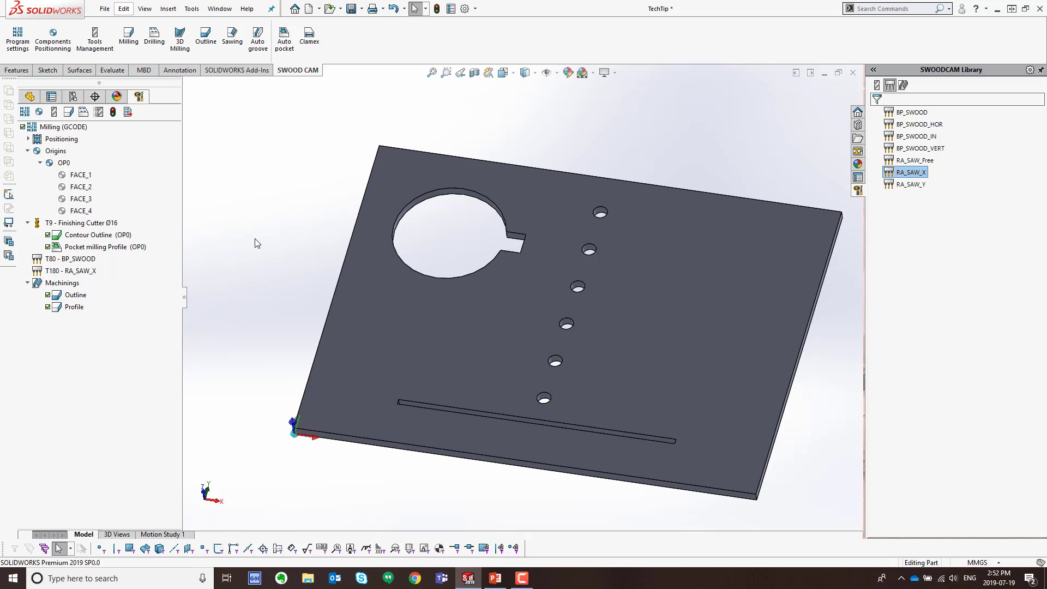
click(84, 113)
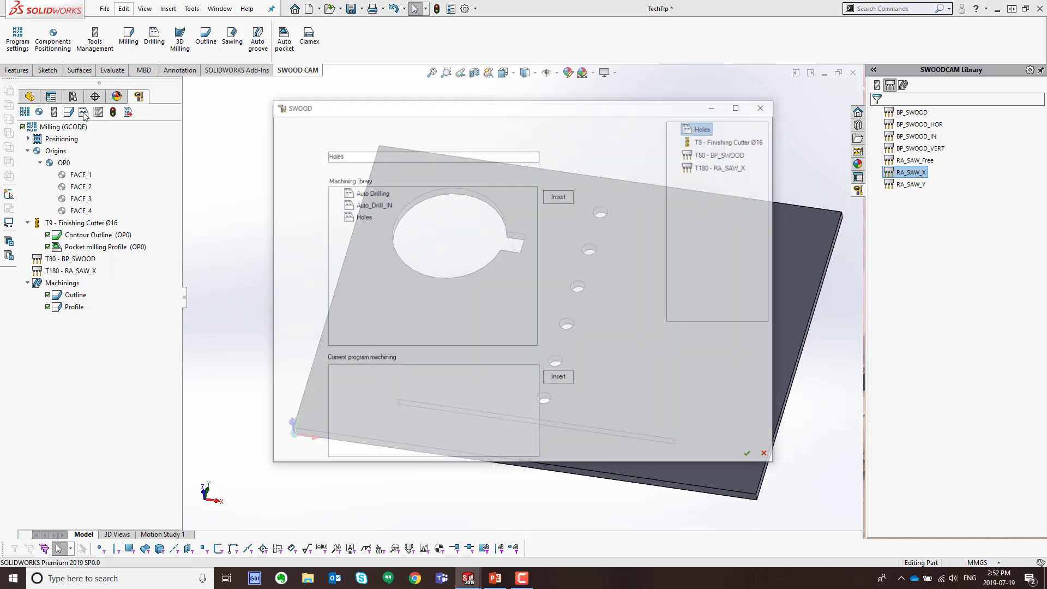
click(721, 155)
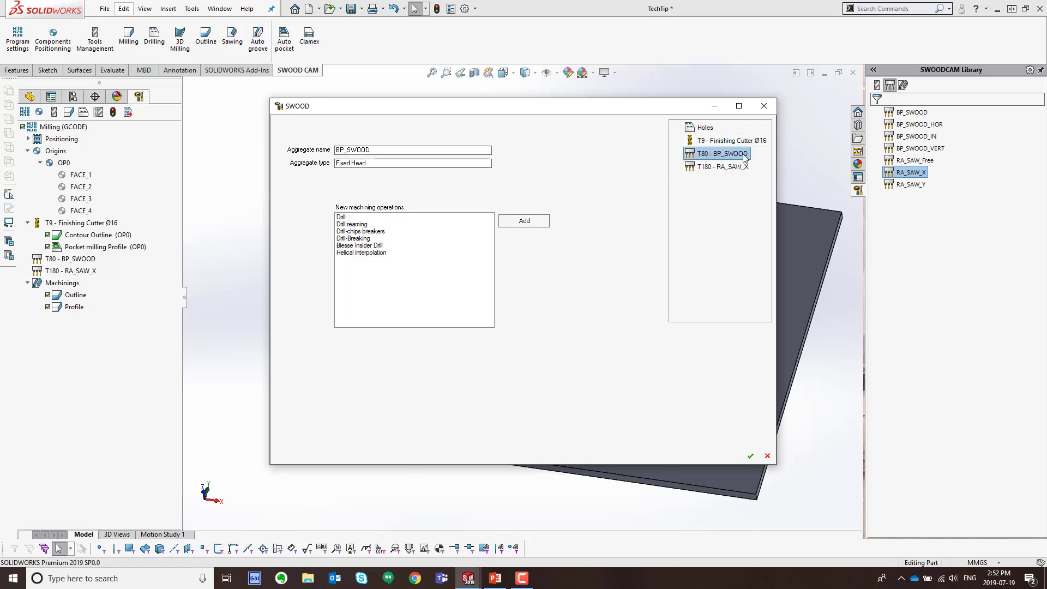
click(343, 217)
click(527, 223)
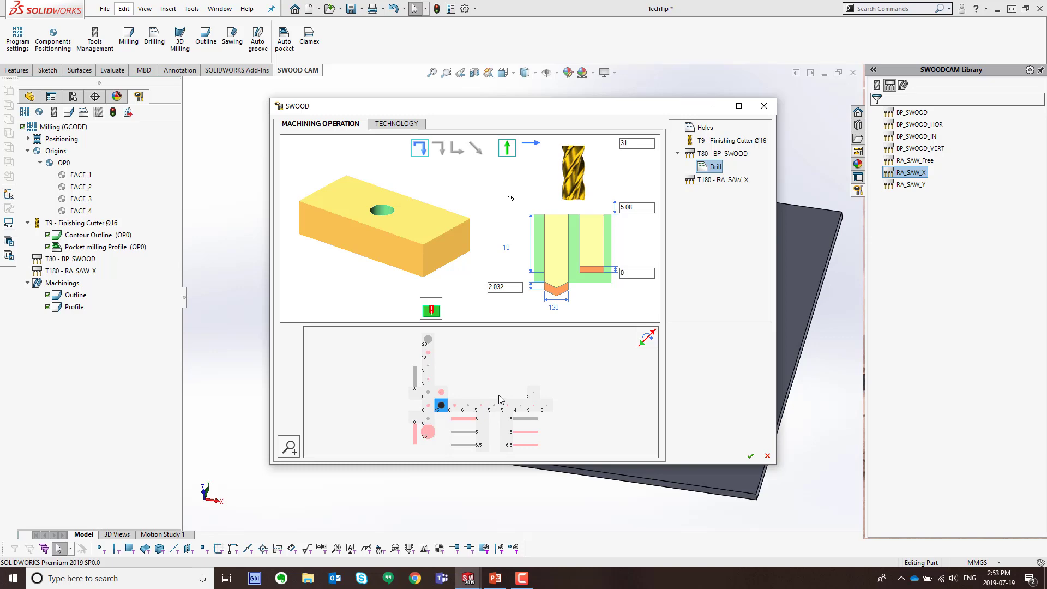
click(751, 456)
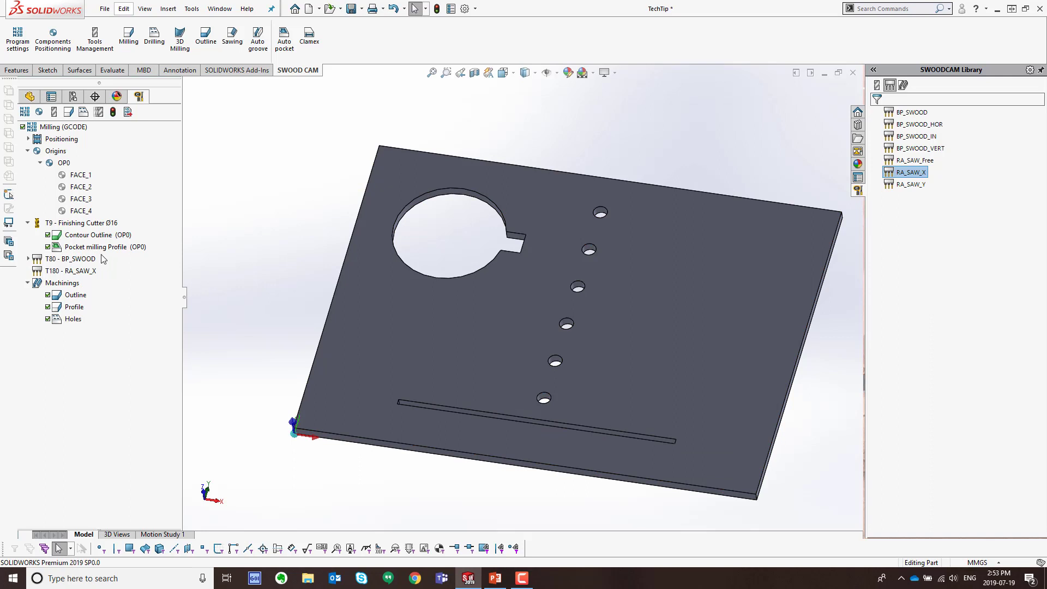
right_click(74, 324)
click(93, 367)
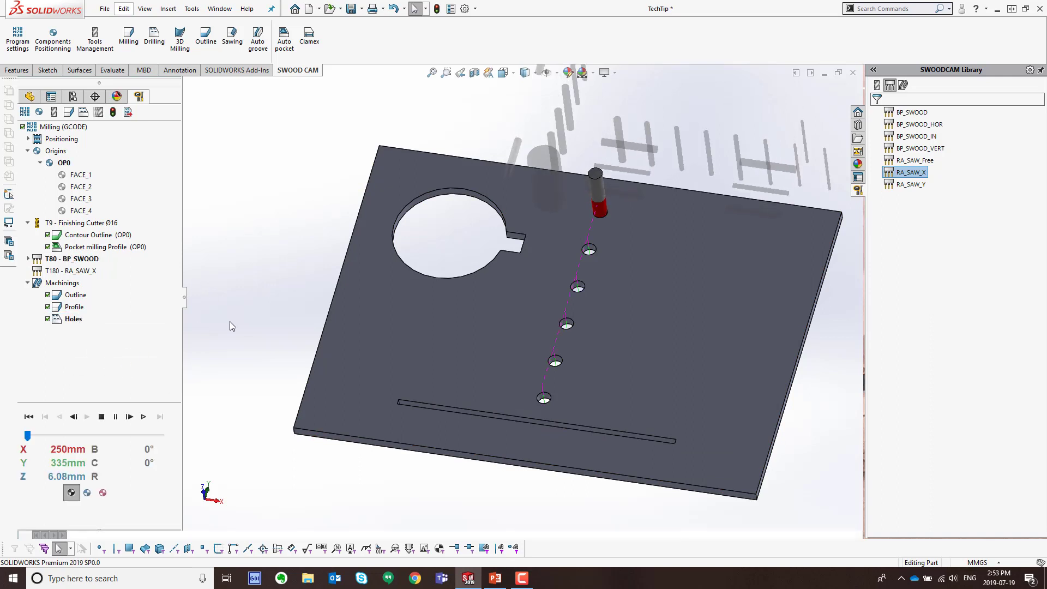
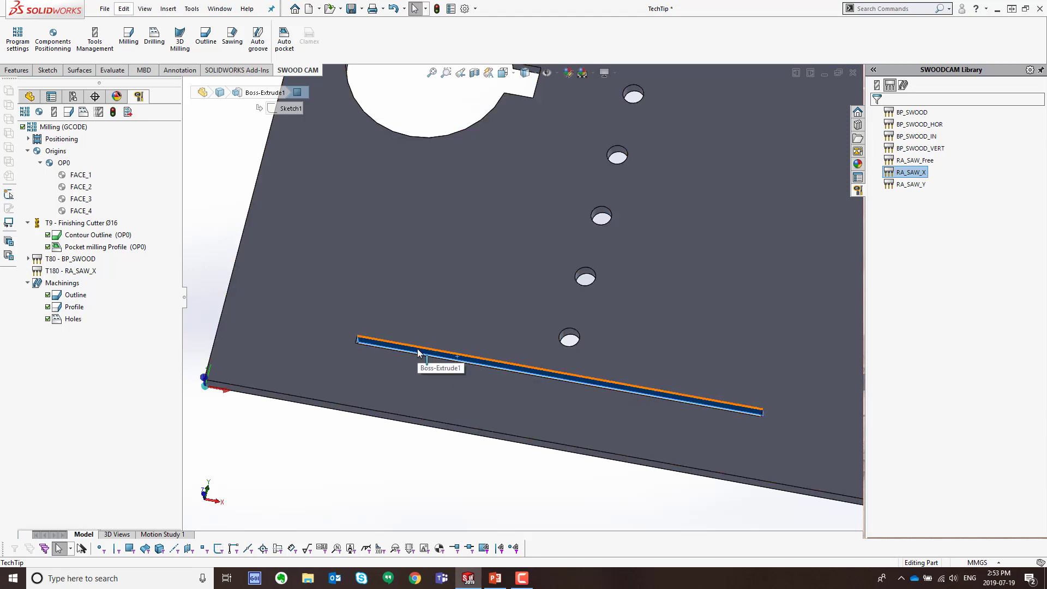
Create a Profile machining on the narrow slot's long face with a T180 - RA_SAW_X Cut-Groove operation that stays within the slot's ends
click(83, 111)
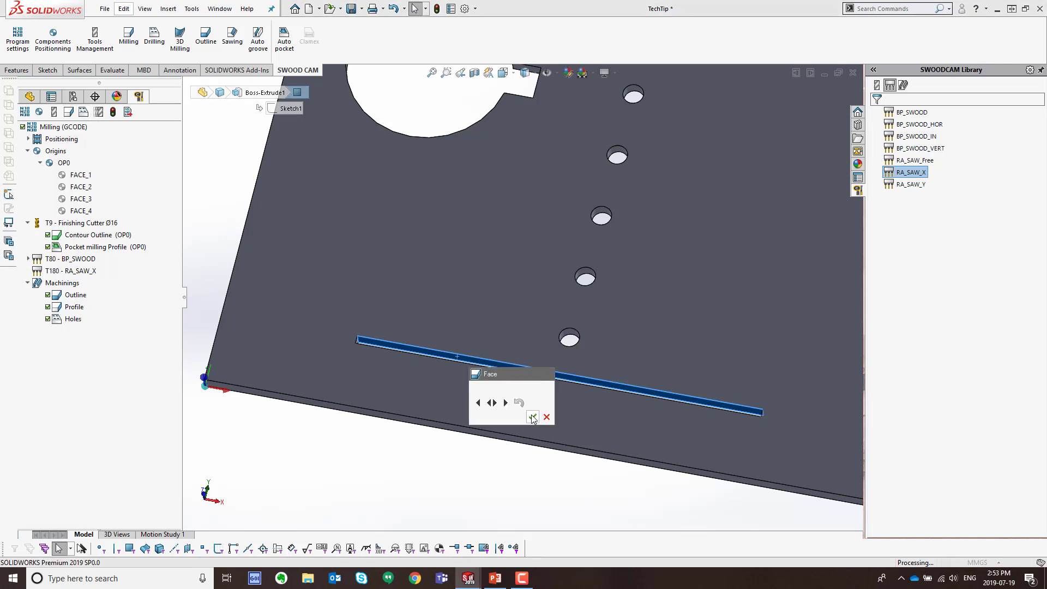
click(533, 418)
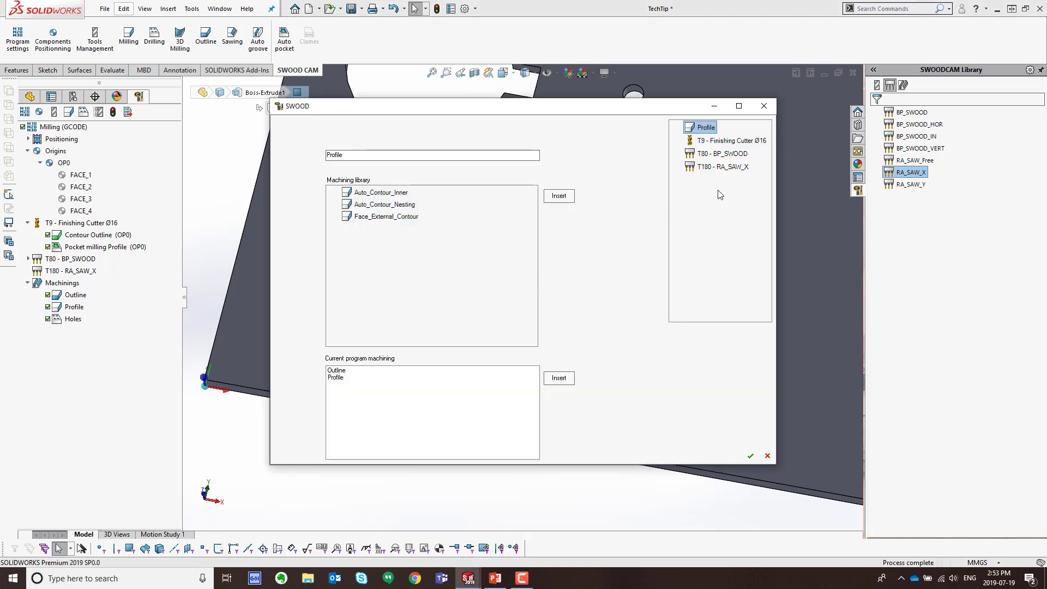
click(726, 166)
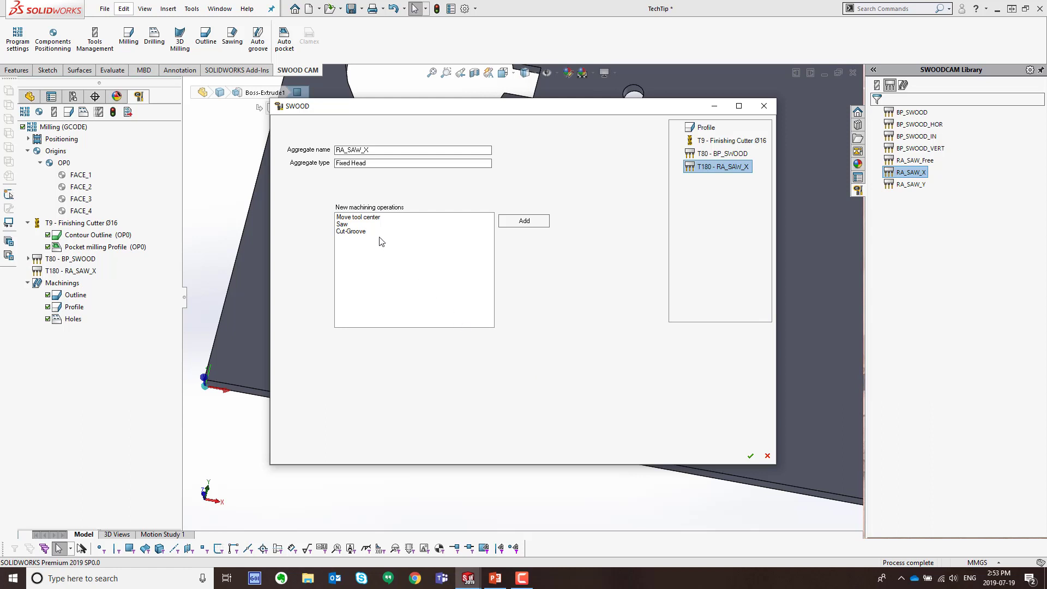
click(345, 232)
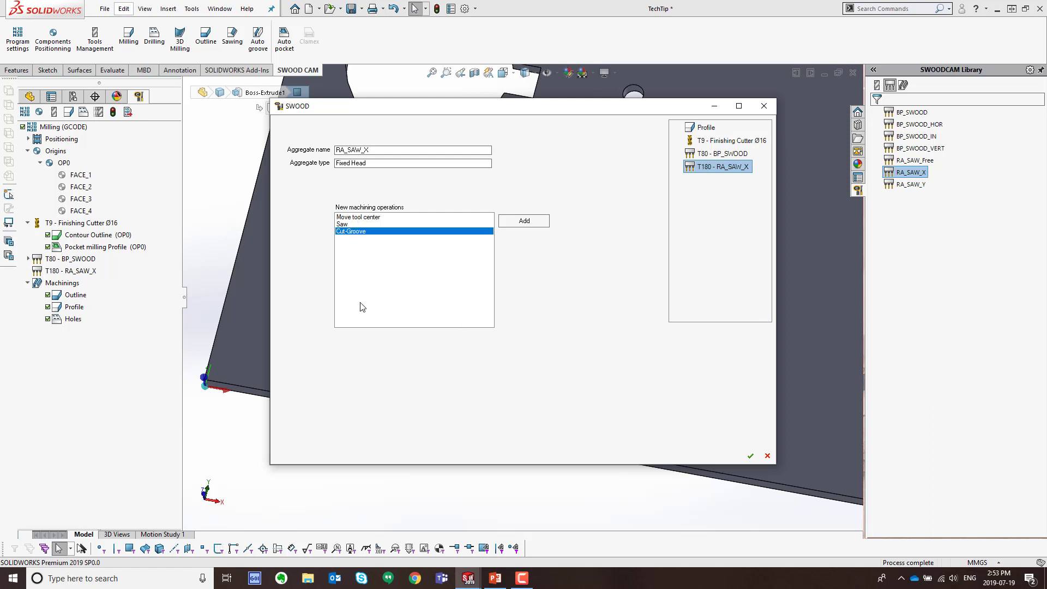
click(513, 223)
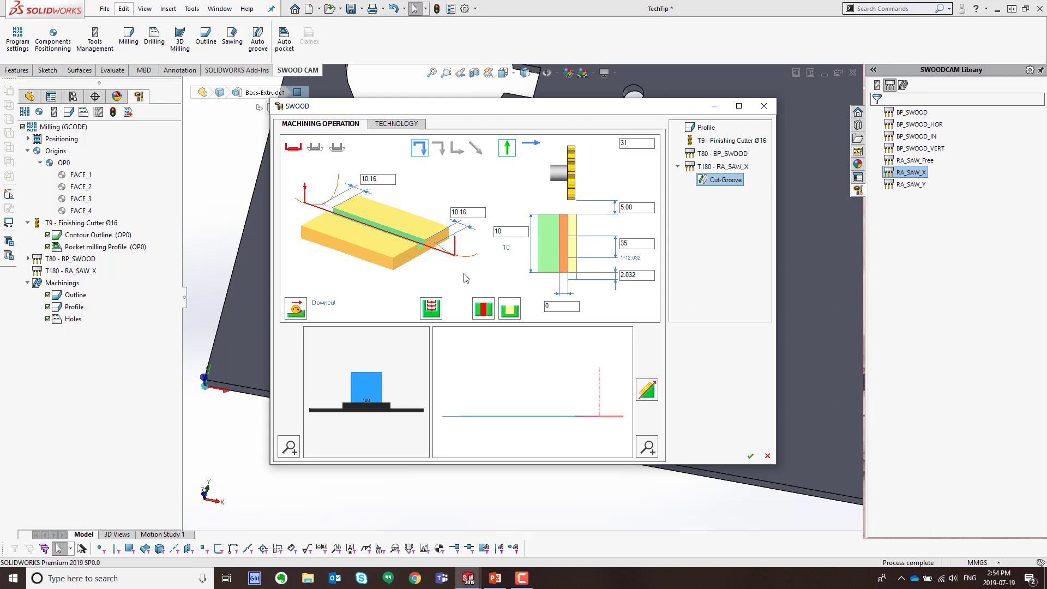
click(316, 150)
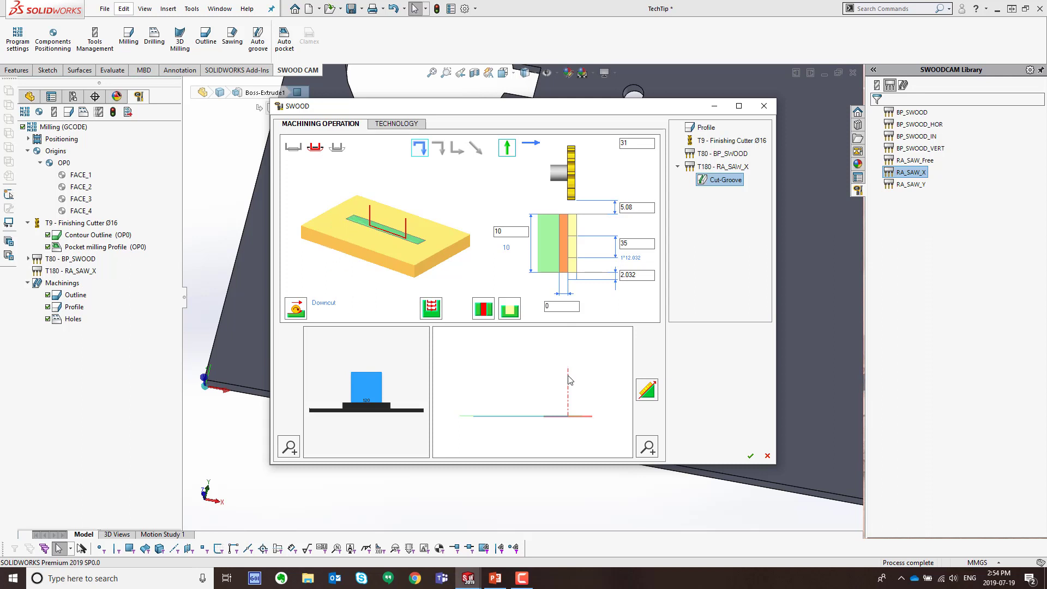
click(750, 456)
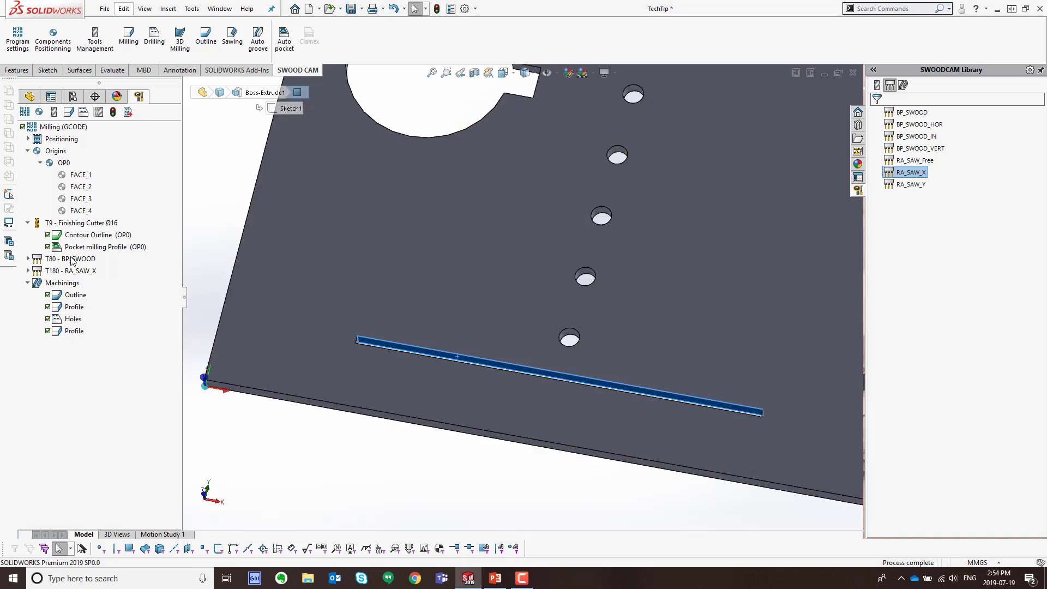
List the operations under both aggregates, simulate the Cut-Groove Profile operation along the slot, and stop the simulation
click(29, 271)
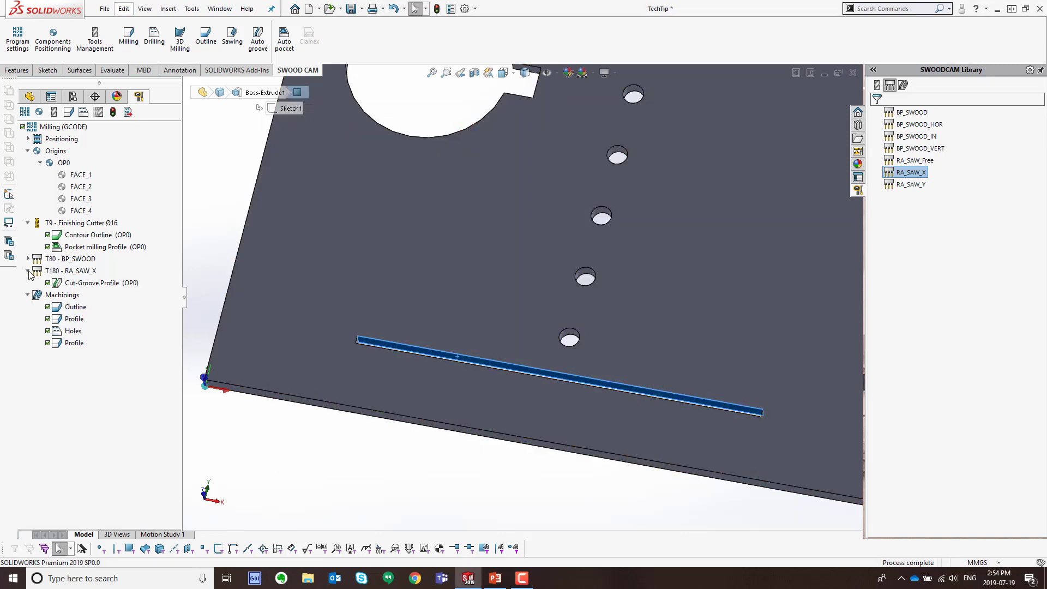
click(28, 260)
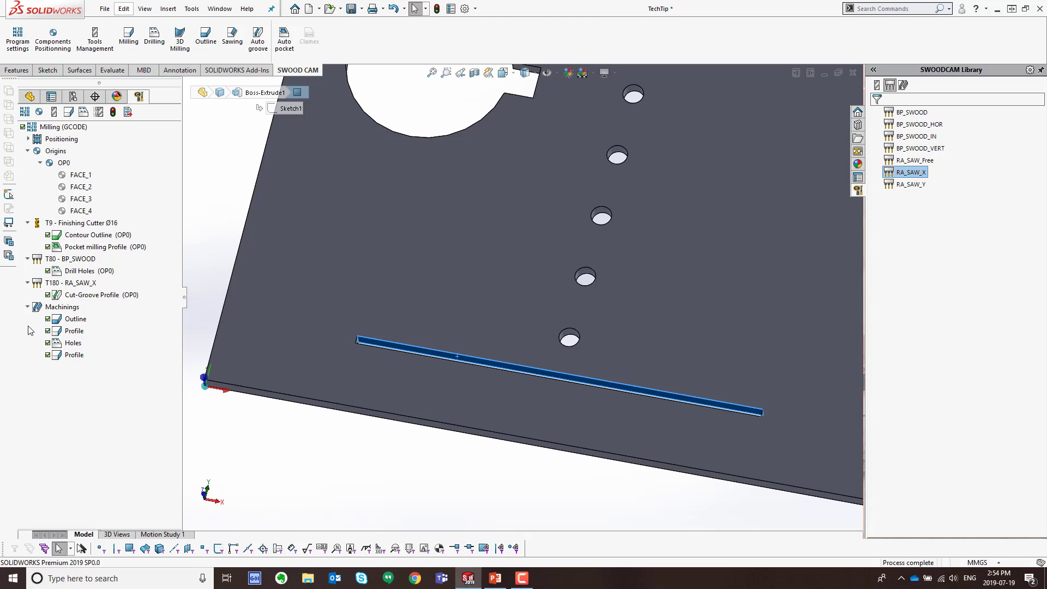
right_click(81, 298)
click(114, 315)
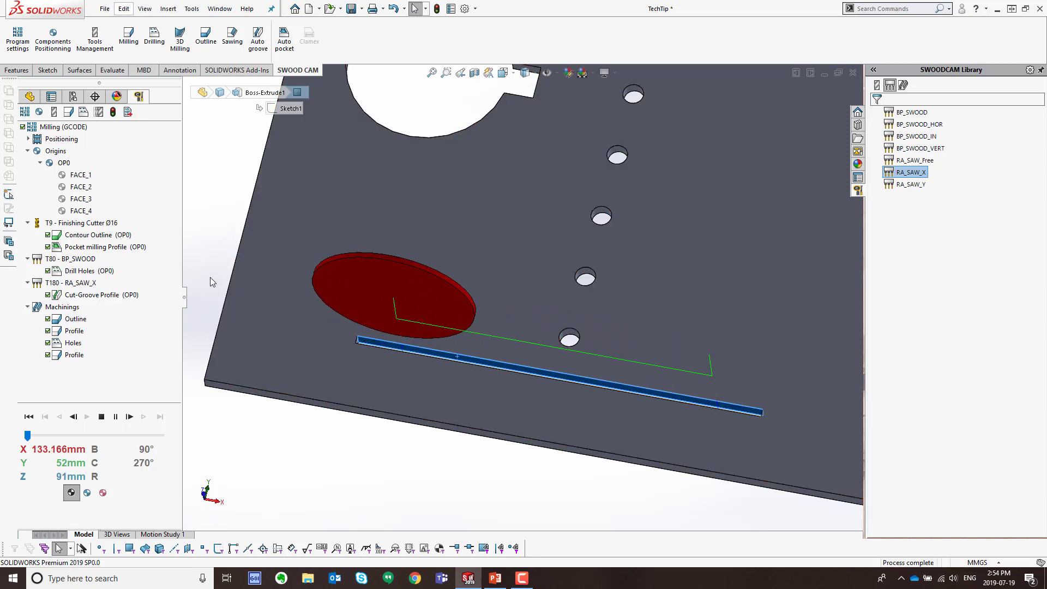
click(102, 418)
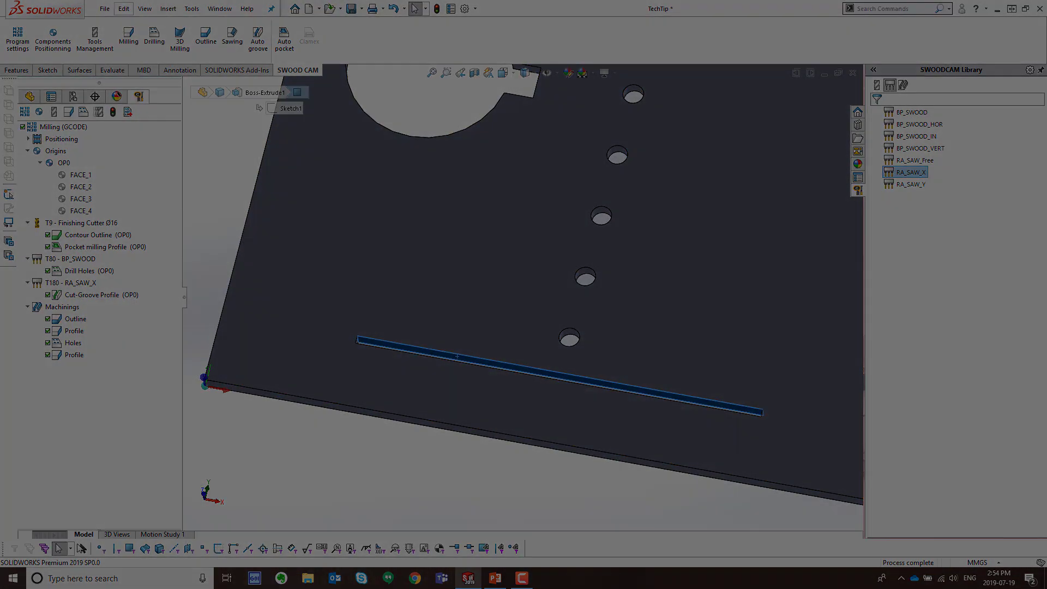